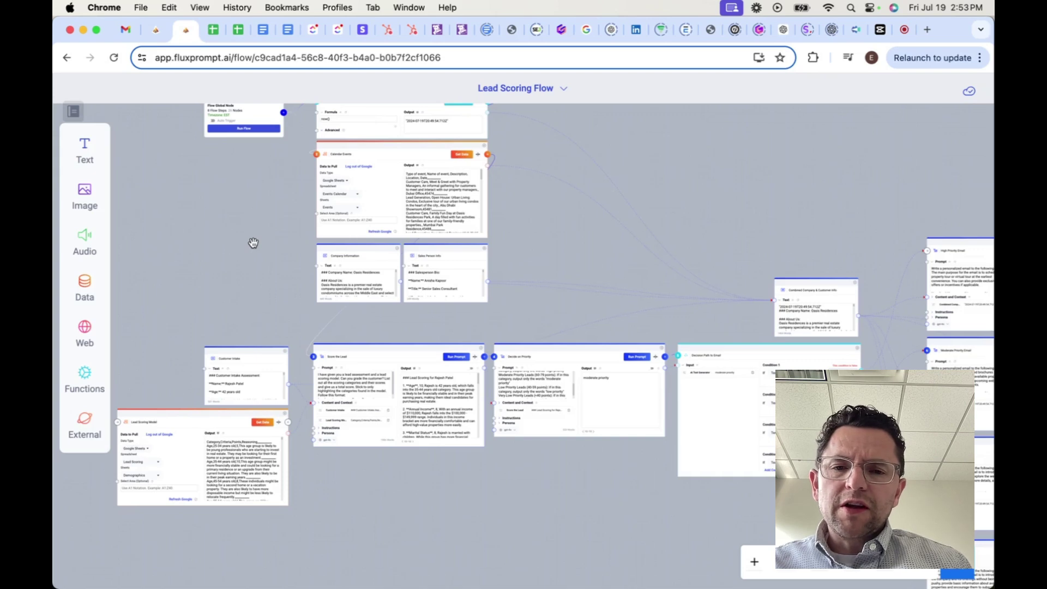
Step: Examine the overall Lead Scoring Flow, from the input nodes through the decision path to the priority email nodes
left_click_drag(789, 203, 458, 156)
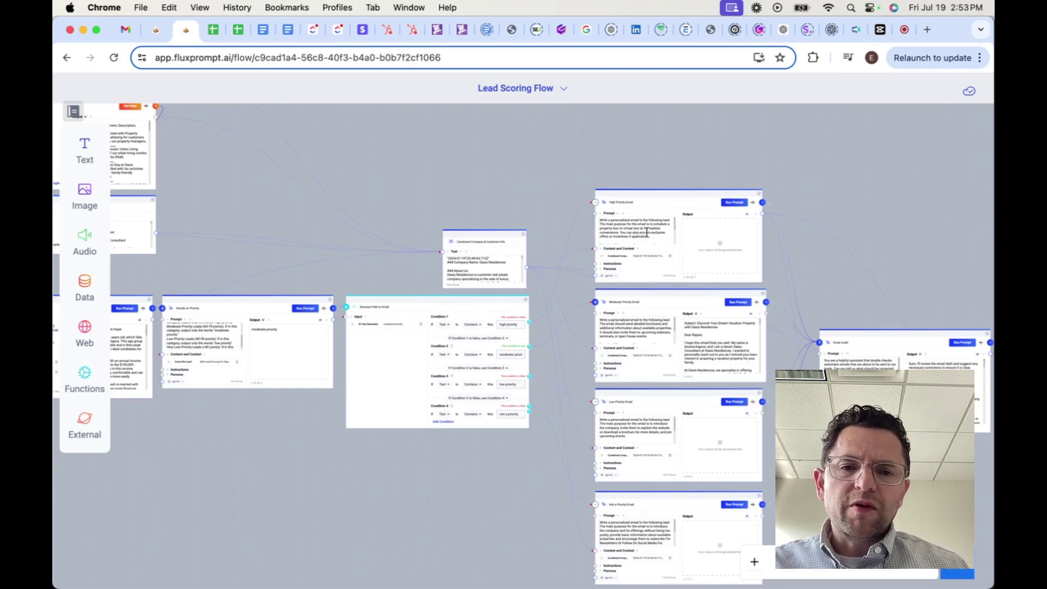
scroll(631, 249, "up", 5)
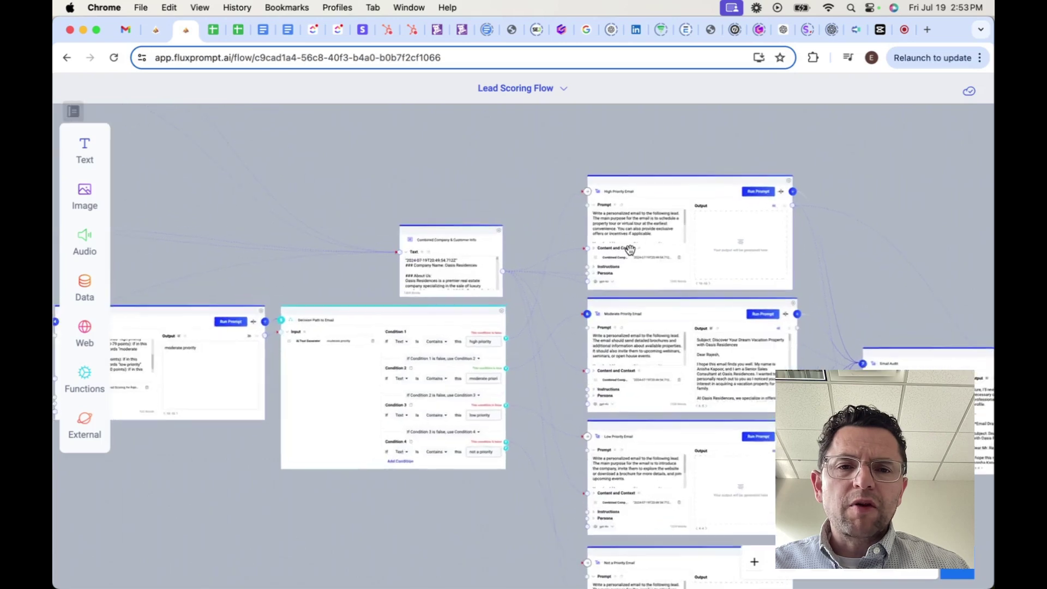
scroll(631, 249, "down", 5)
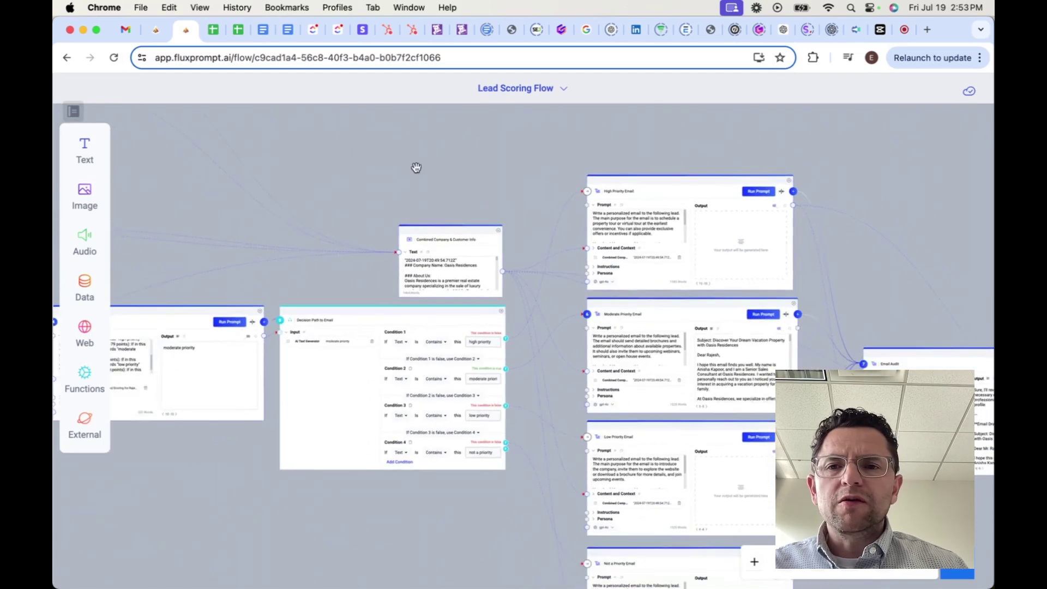
left_click_drag(380, 179, 649, 199)
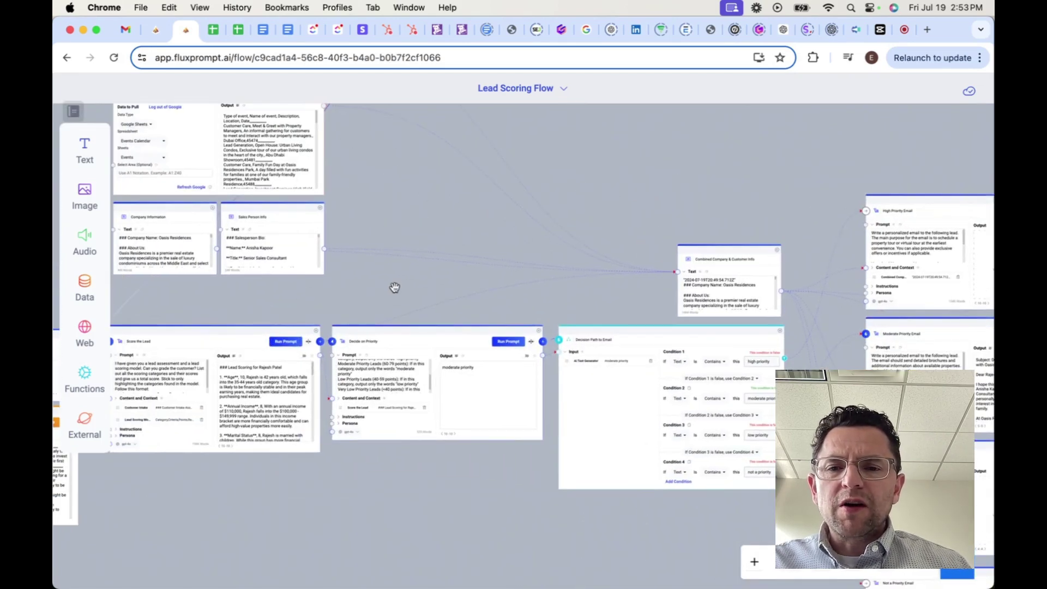
scroll(392, 287, "down", 4)
scroll(395, 287, "down", 1)
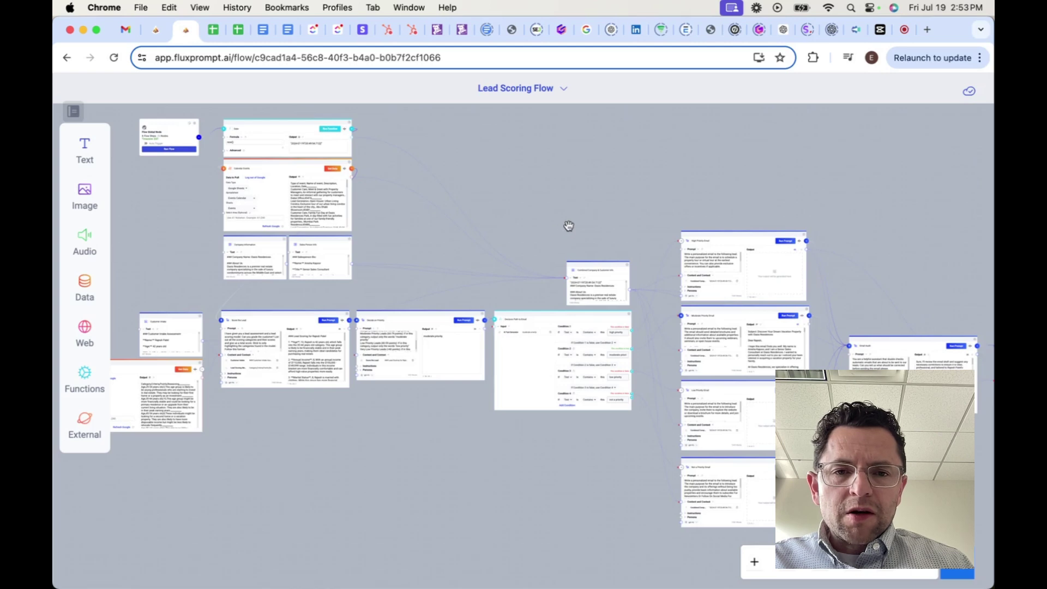
scroll(570, 229, "up", 3)
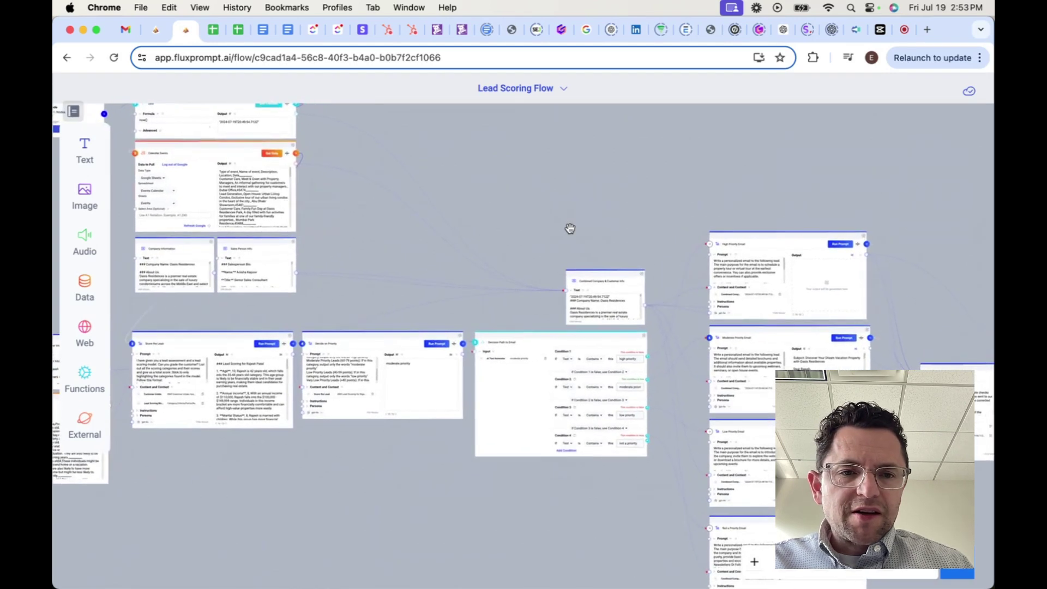
scroll(570, 229, "down", 1)
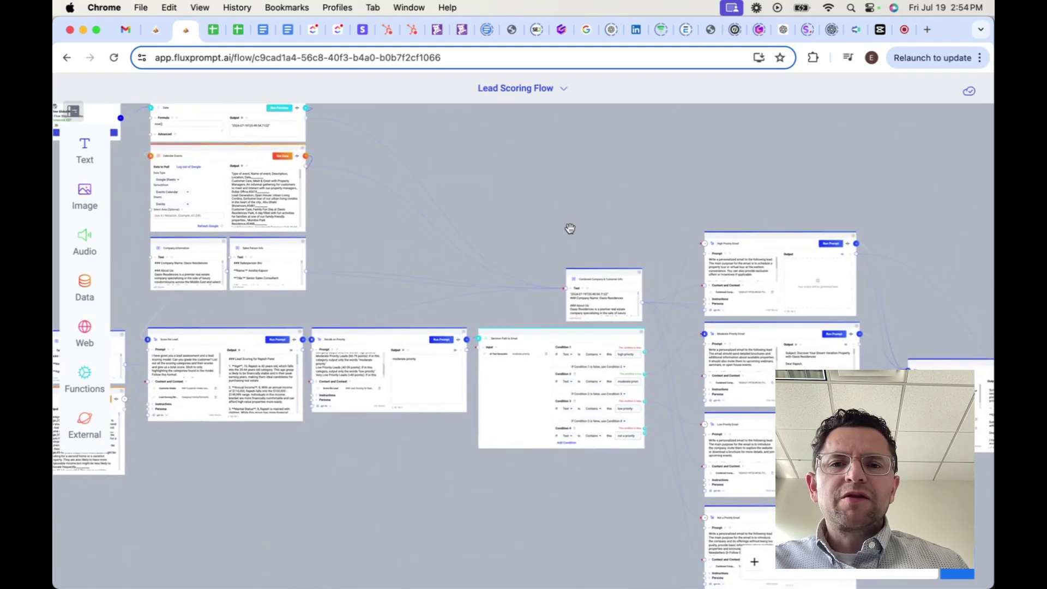
left_click_drag(531, 219, 578, 212)
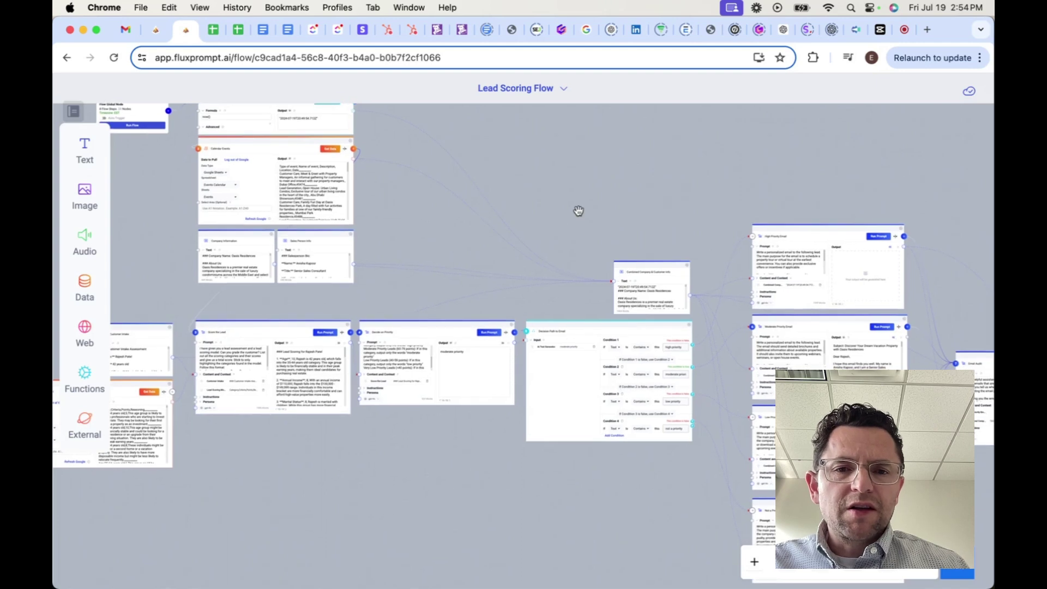
scroll(579, 212, "down", 1)
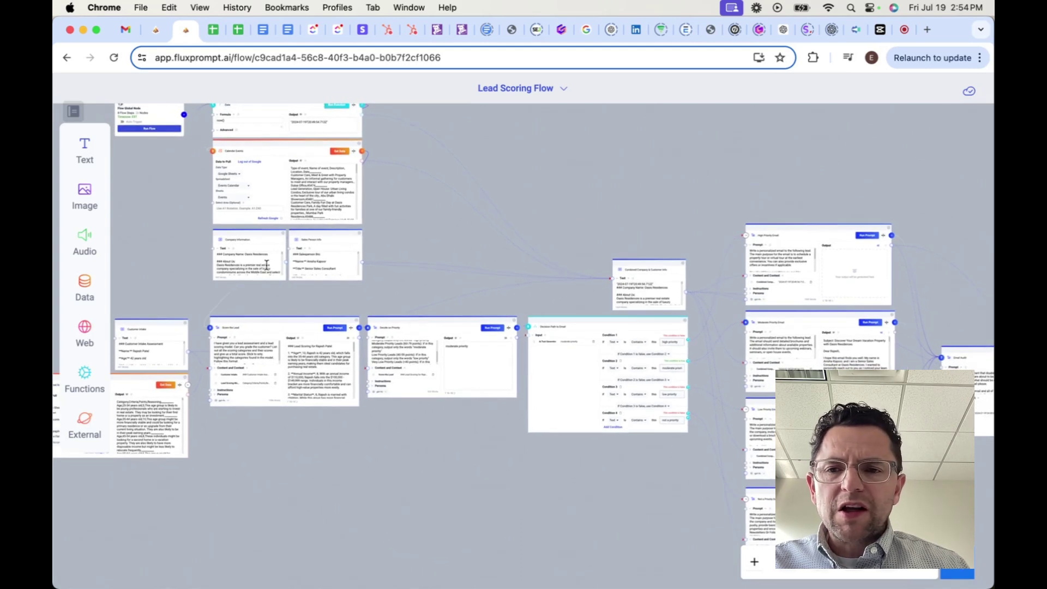
left_click_drag(201, 290, 318, 285)
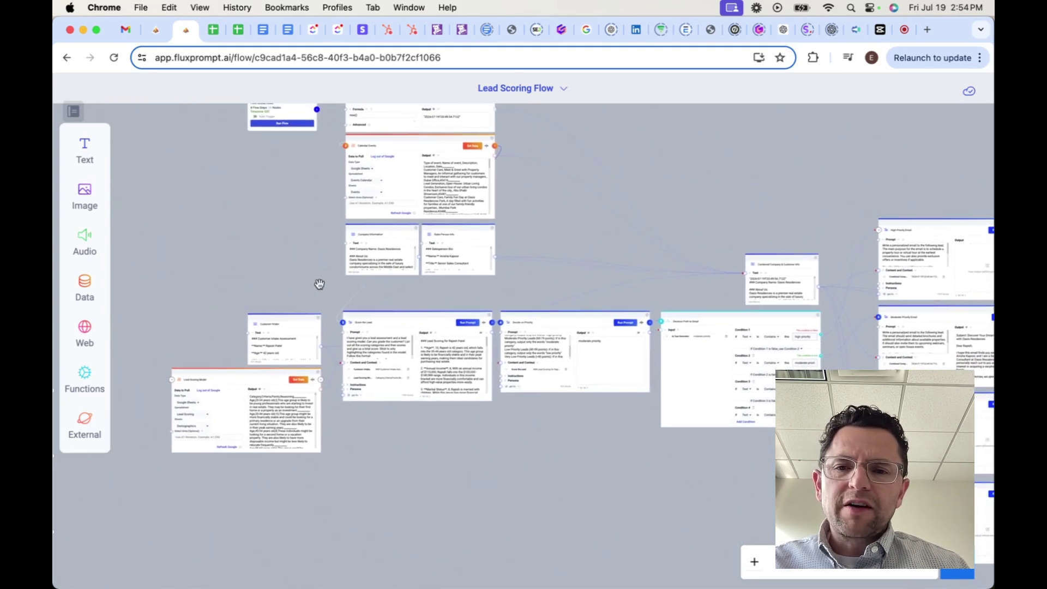
Step: Inspect the Customer Intake node and its connection to the Score the Lead node up close
scroll(319, 284, "up", 10)
left_click_drag(319, 289, 420, 185)
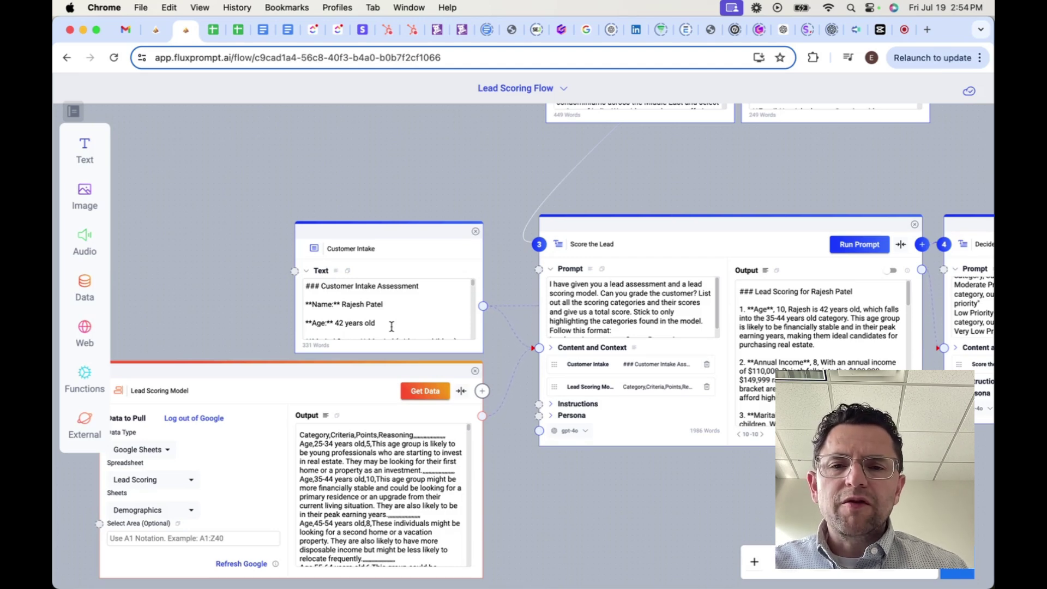
left_click_drag(165, 249, 275, 260)
Step: Add an AI Audio Transcriber node near the Customer Intake node, then remove it from the flow
mouse_move(87, 245)
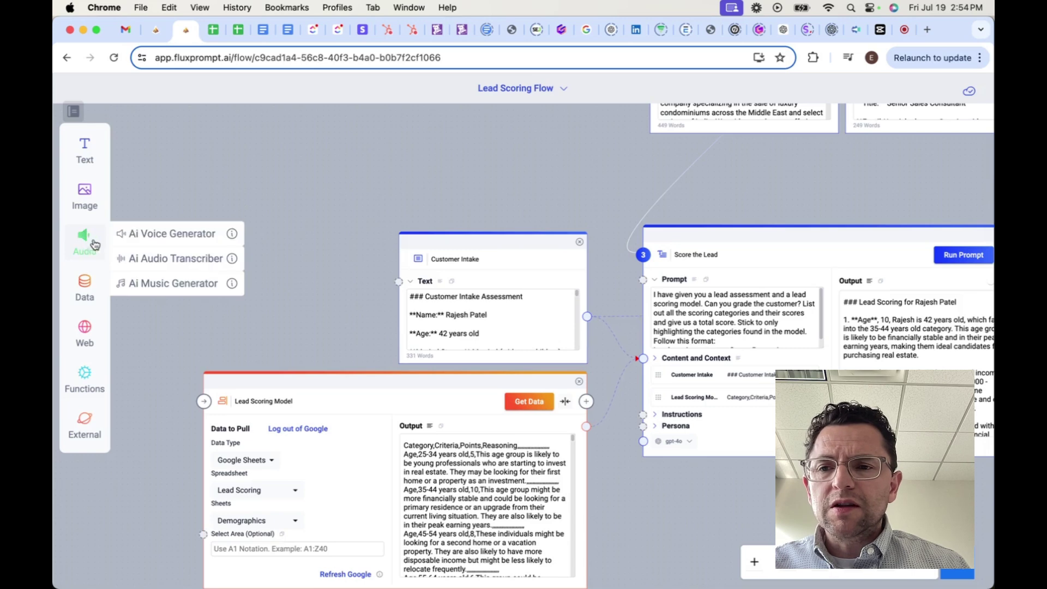
left_click_drag(159, 261, 184, 158)
left_click_drag(307, 180, 228, 159)
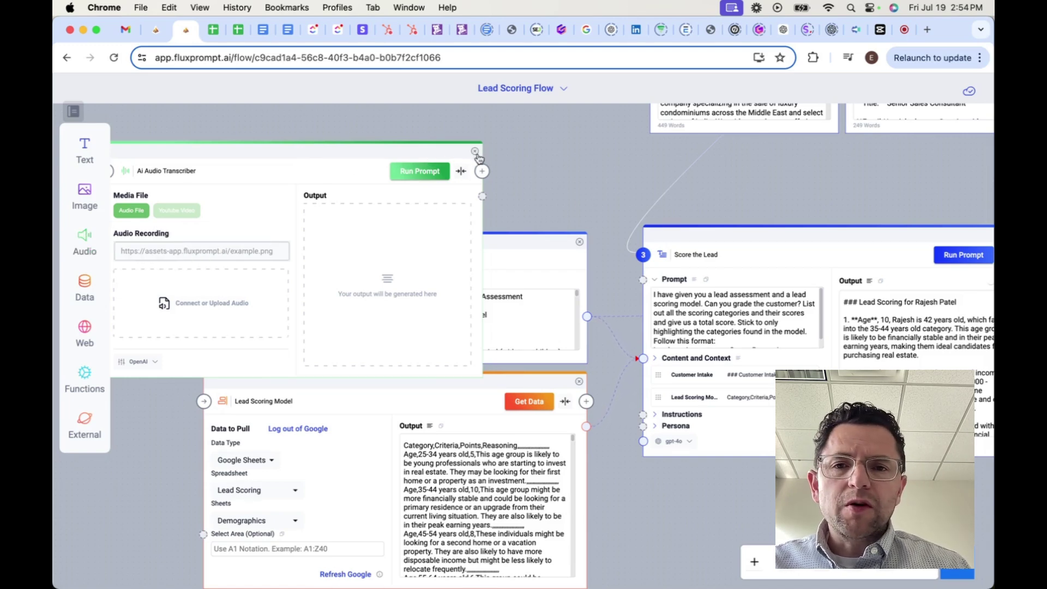
left_click(475, 153)
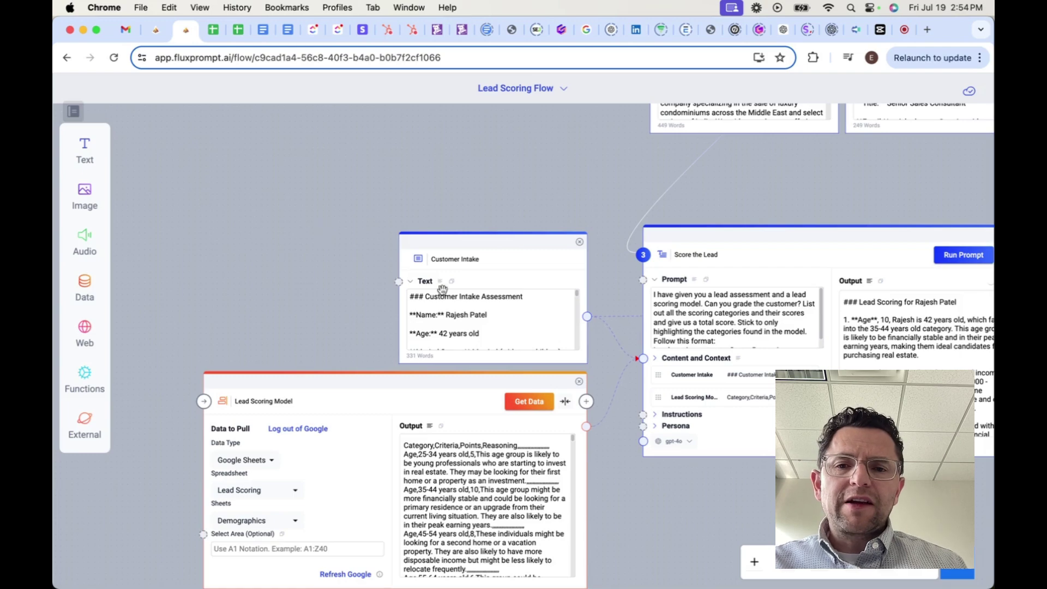
Step: Review the Company Information and Sales Person Info nodes, then return to the Customer Intake and Lead Scoring Model nodes
scroll(502, 202, "down", 3)
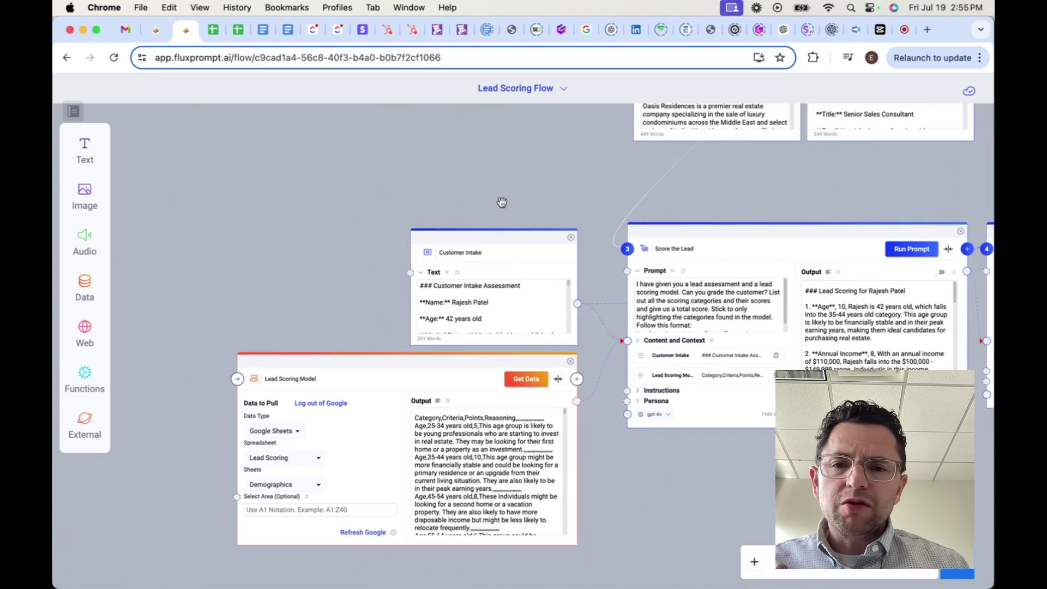
left_click_drag(503, 203, 363, 348)
left_click_drag(408, 268, 358, 194)
scroll(382, 278, "up", 3)
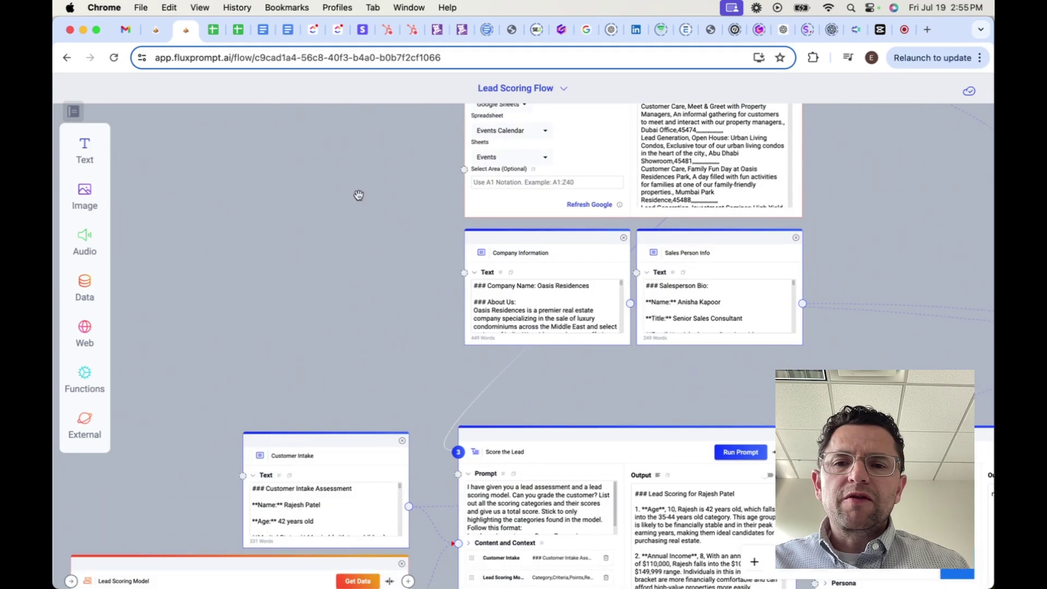
left_click_drag(342, 331, 336, 225)
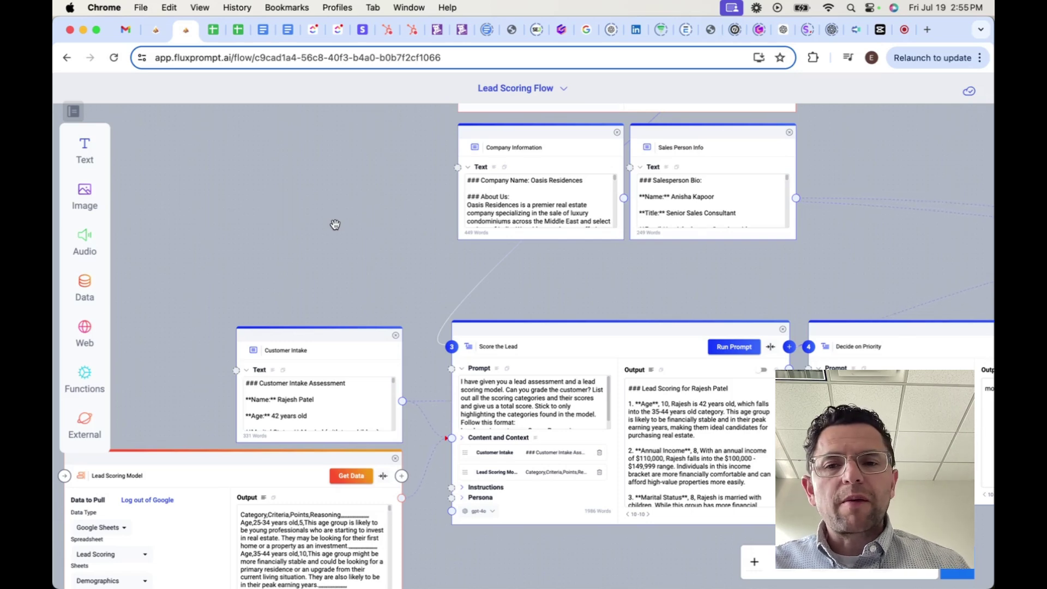
left_click_drag(347, 291, 363, 200)
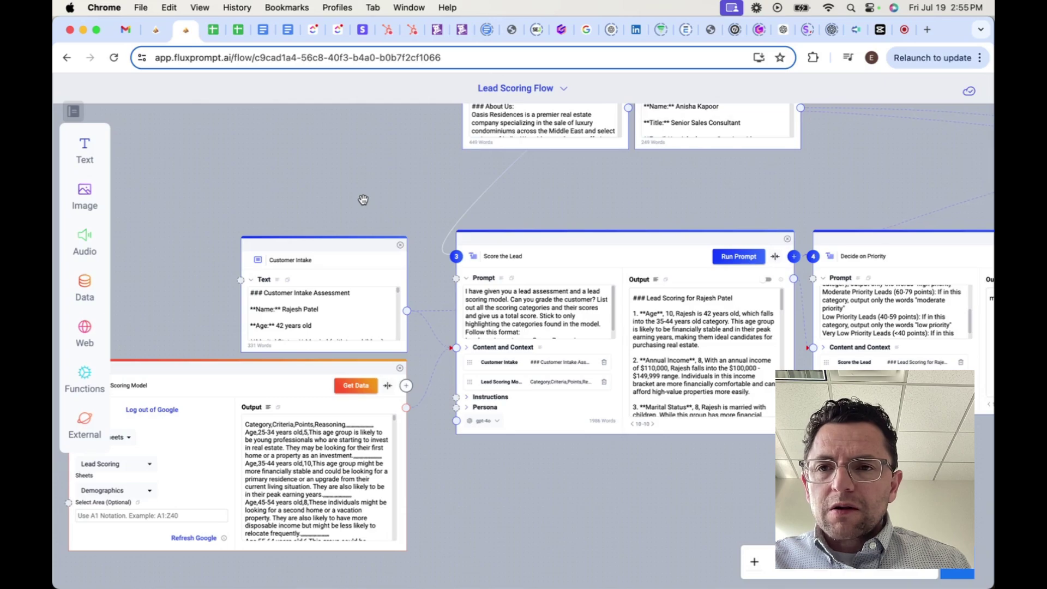
Step: Switch to the Lead Scoring spreadsheet in Google Sheets and review the scoring categories in column A
key("ctrl+Tab")
scroll(311, 253, "up", 5)
scroll(311, 254, "up", 10)
scroll(311, 254, "left", 1)
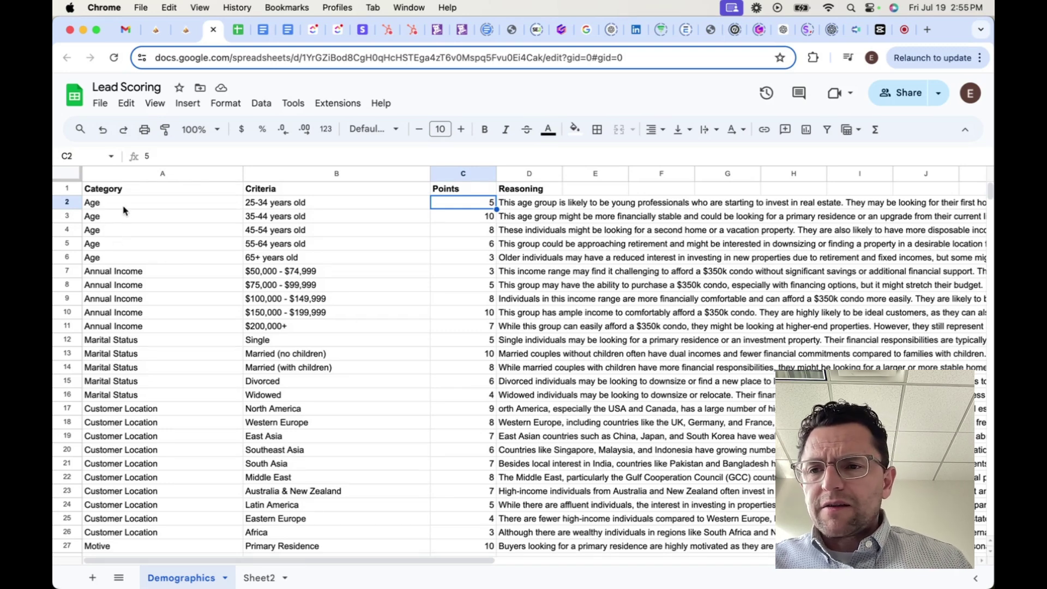
left_click_drag(144, 204, 117, 347)
scroll(117, 347, "down", 5)
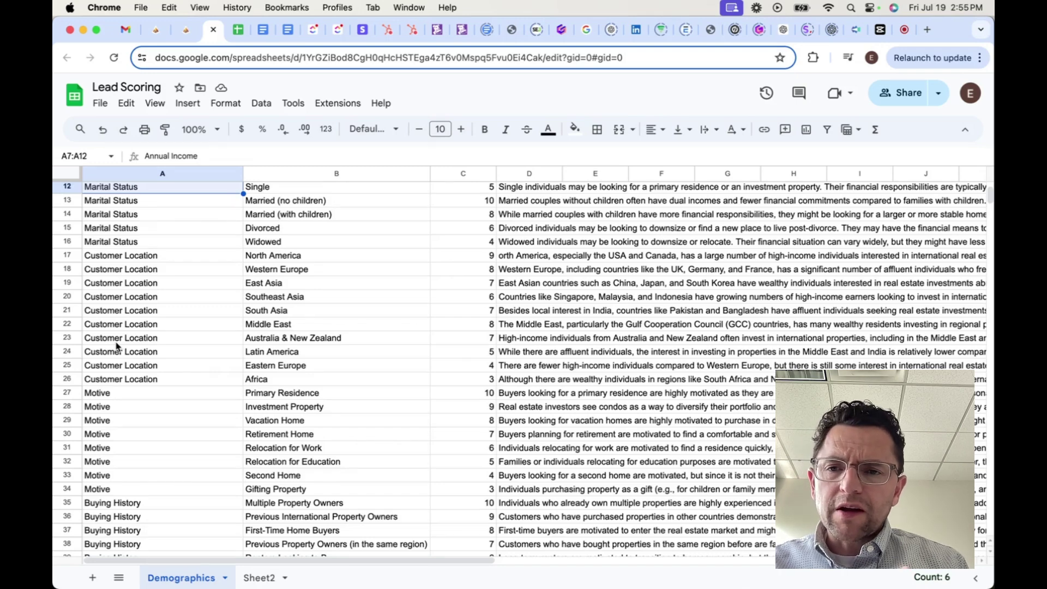
Step: Review the age-range criteria and highlight their points in C2:C6 of the Demographics sheet
scroll(117, 347, "up", 5)
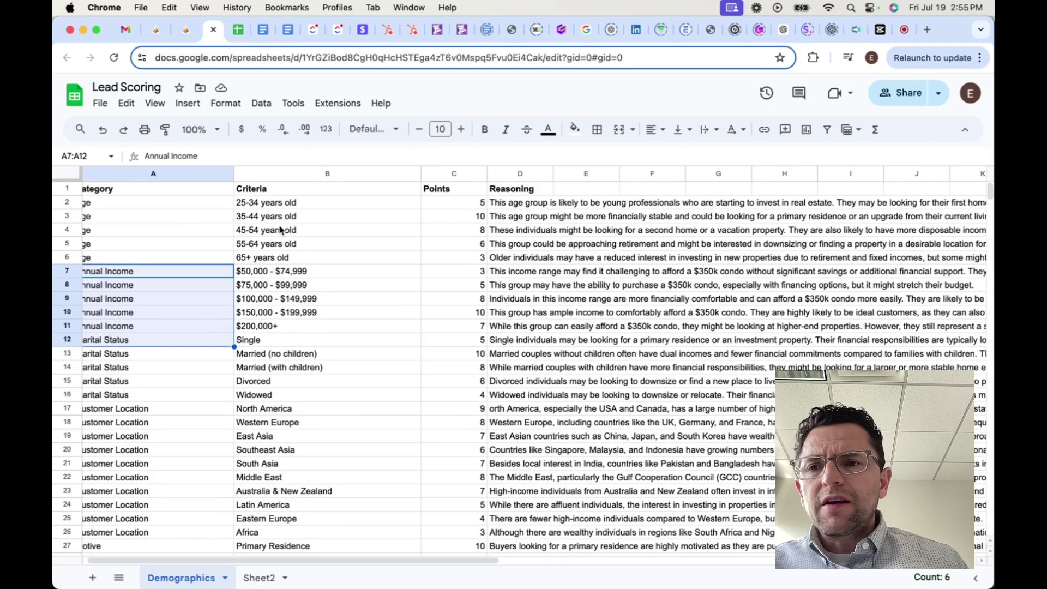
scroll(281, 229, "left", 1)
left_click_drag(285, 203, 286, 244)
left_click_drag(470, 203, 471, 261)
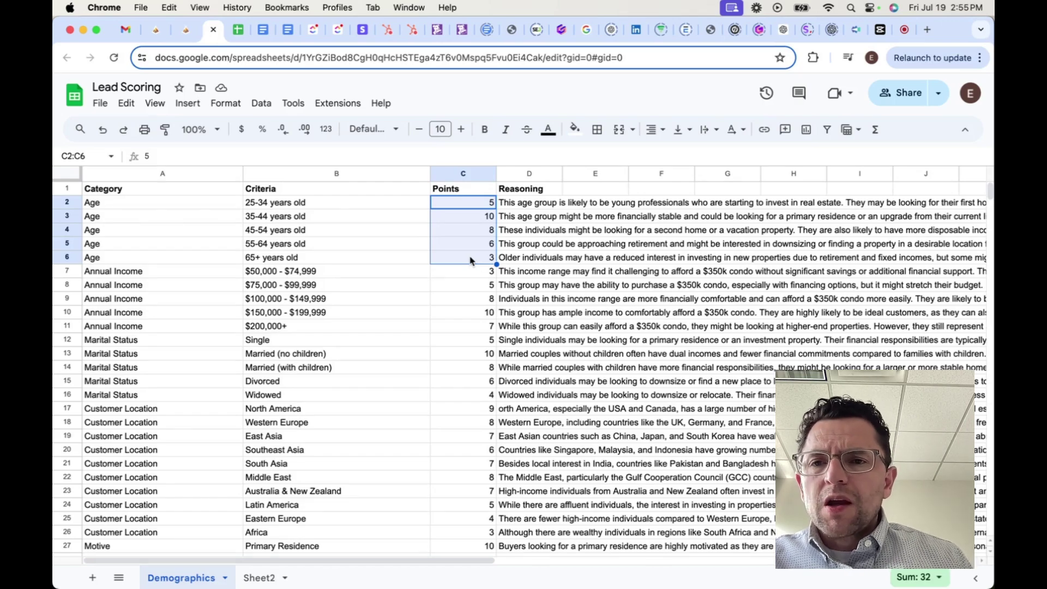
Step: Review the negative-points criteria and the lead scoring thresholds below the scoring table
scroll(322, 254, "down", 17)
scroll(321, 256, "down", 2)
scroll(215, 314, "up", 3)
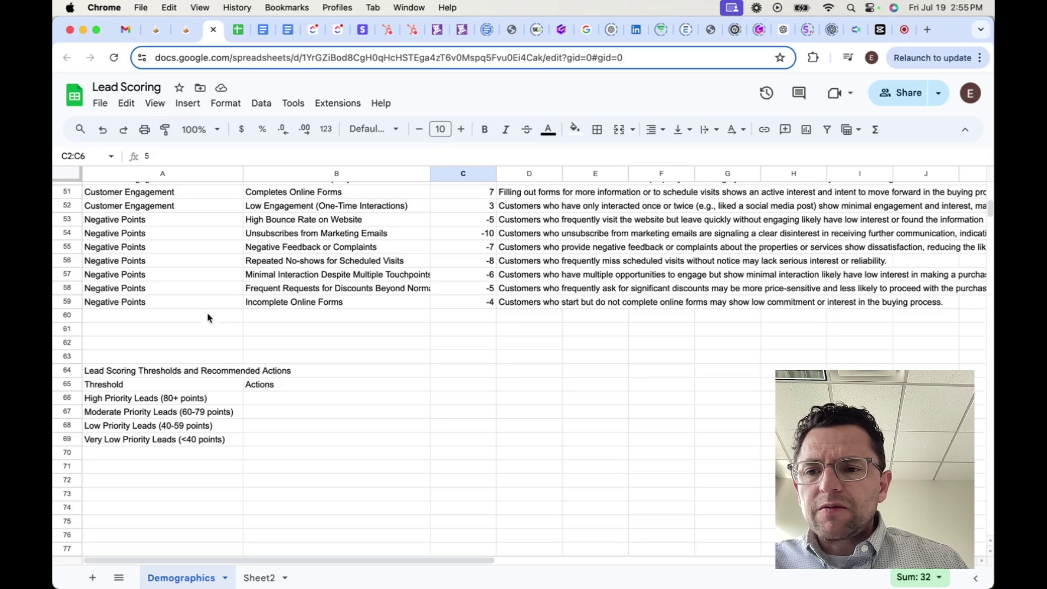
scroll(210, 318, "down", 2)
scroll(202, 322, "up", 1)
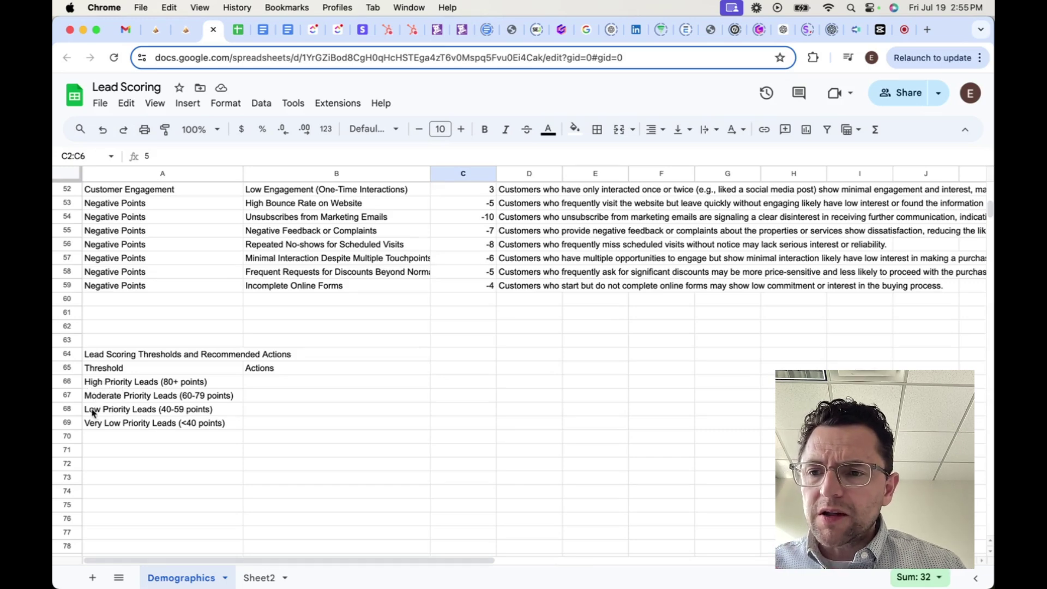
Step: Return to the Lead Scoring Flow in FluxPrompt and inspect the Lead Scoring Model node's Google Sheets settings and output
left_click(188, 33)
scroll(521, 298, "up", 3)
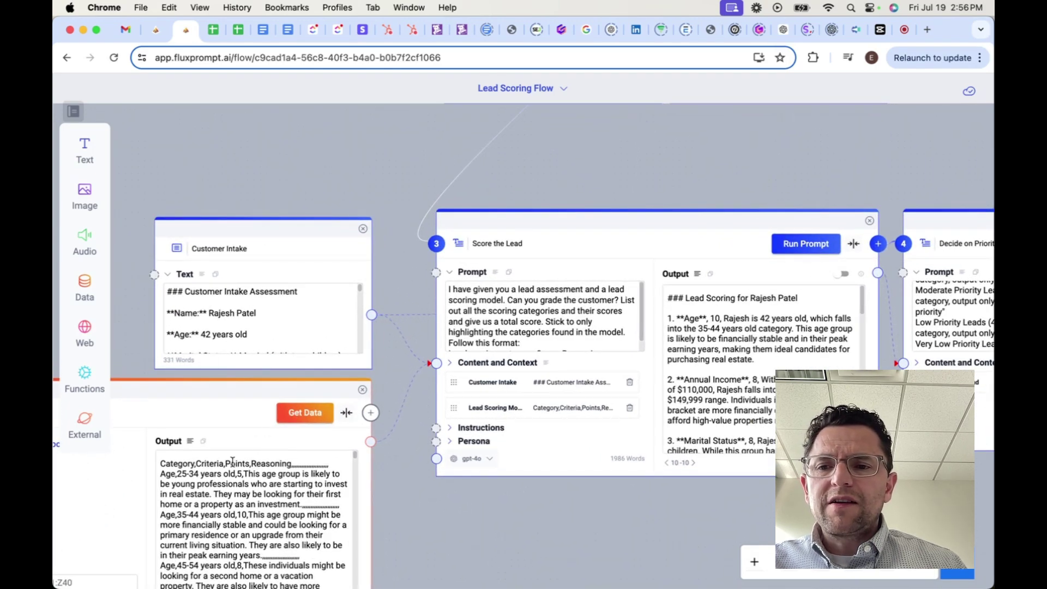
left_click_drag(413, 511, 649, 387)
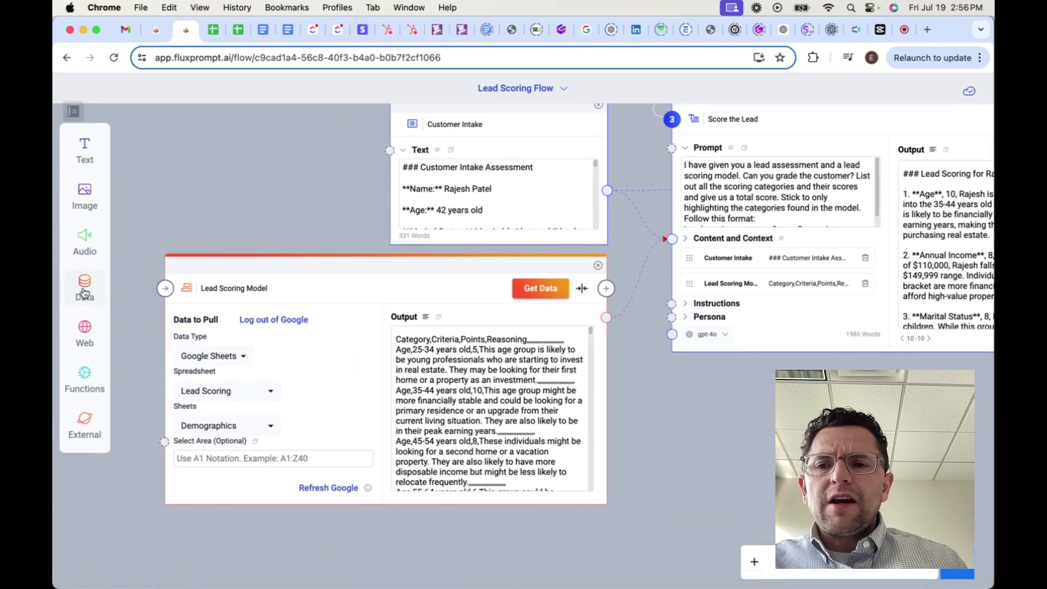
scroll(275, 334, "up", 3)
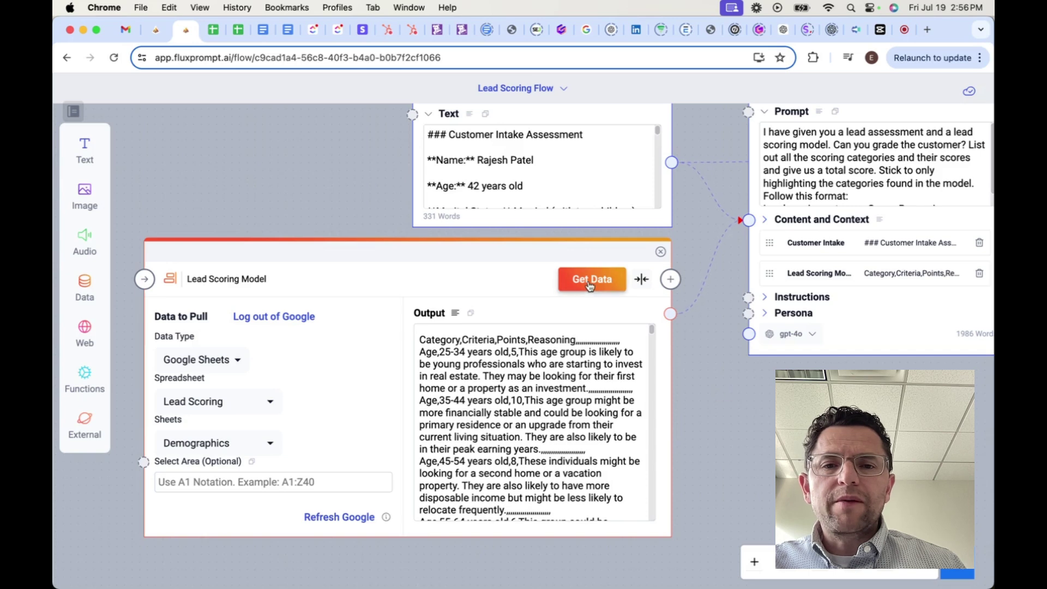
Step: Inspect the Score the Lead node's prompt and its Customer Intake and Lead Scoring Model context inputs
left_click_drag(749, 421, 501, 437)
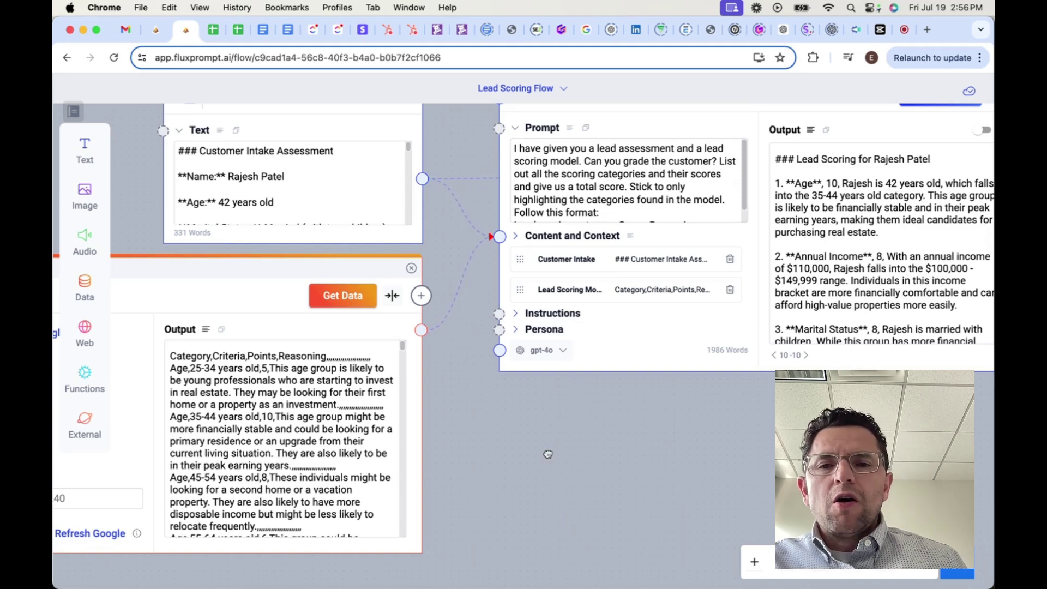
left_click_drag(545, 449, 374, 538)
scroll(383, 310, "up", 5)
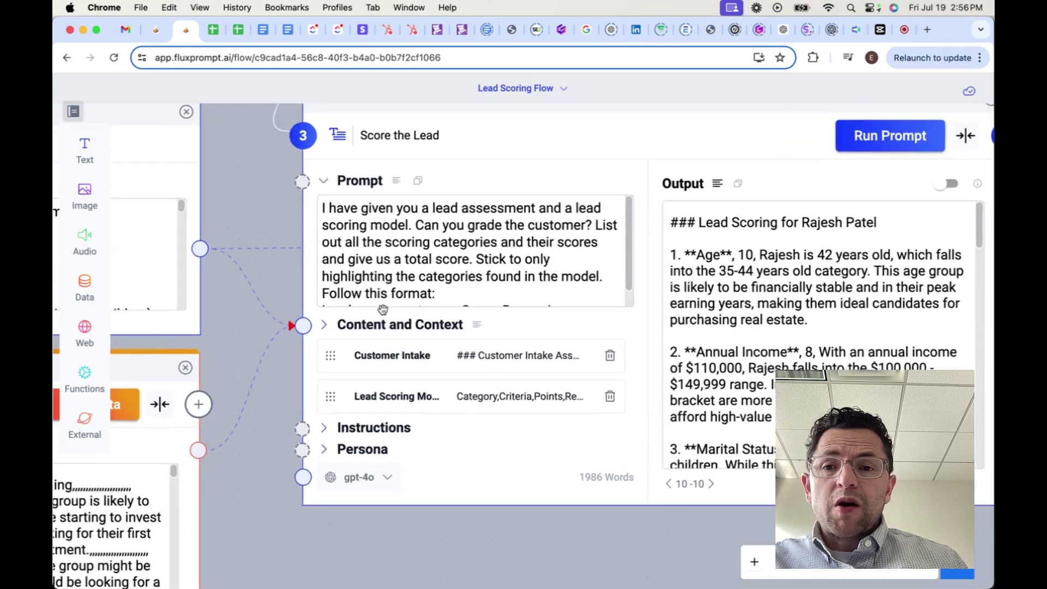
left_click_drag(262, 258, 260, 261)
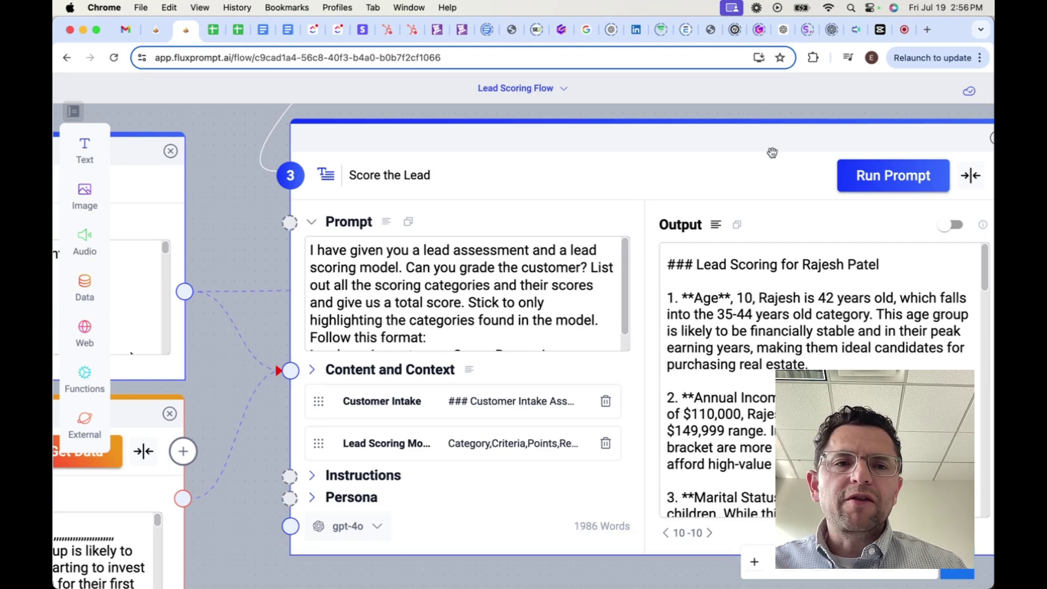
Step: Open the full output of the Score the Lead node, read through to the total score and conclusion, and close it
left_click(715, 222)
scroll(483, 260, "down", 1)
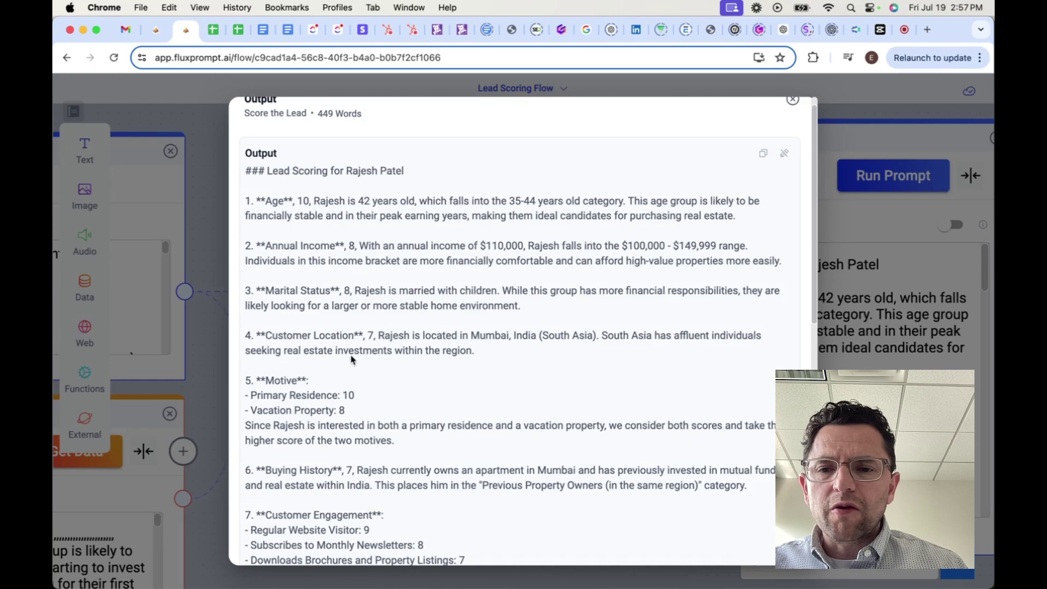
scroll(352, 349, "down", 10)
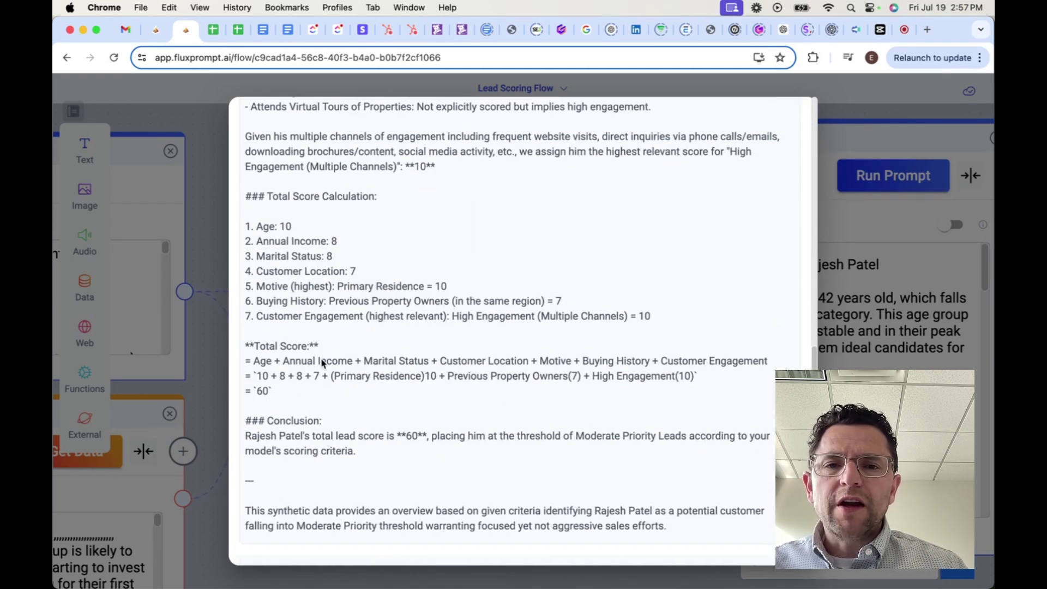
left_click(832, 142)
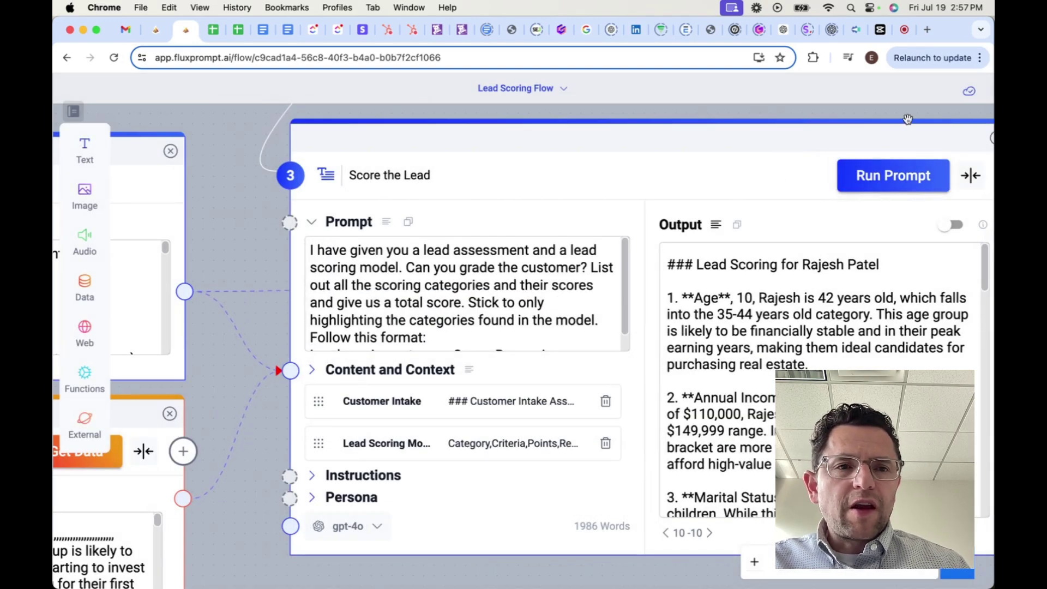
Step: Inspect the Decide on Priority node's prompt, context and output
left_click_drag(885, 116, 476, 133)
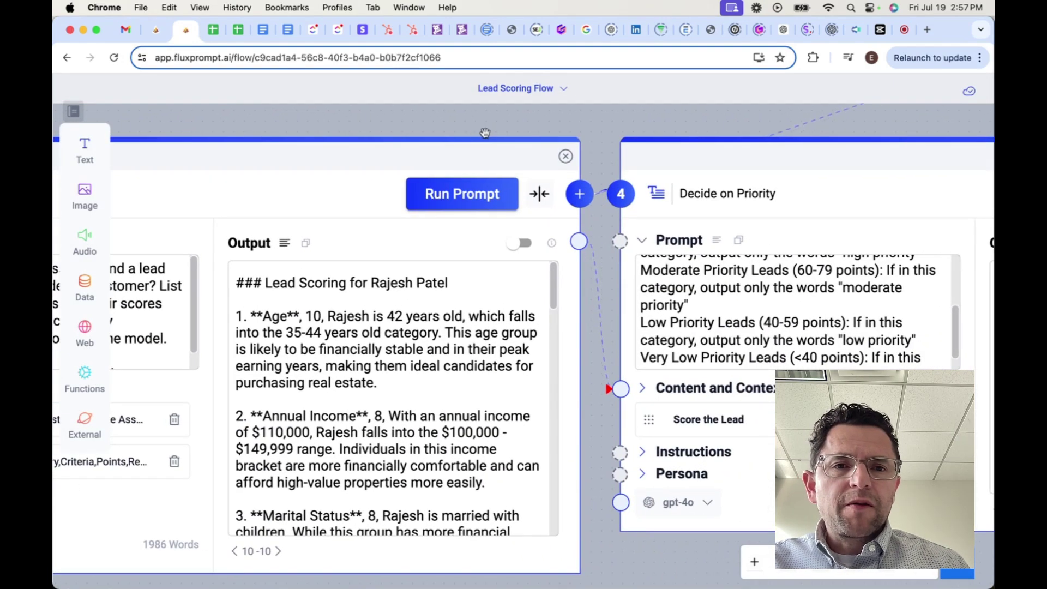
left_click_drag(865, 117, 567, 131)
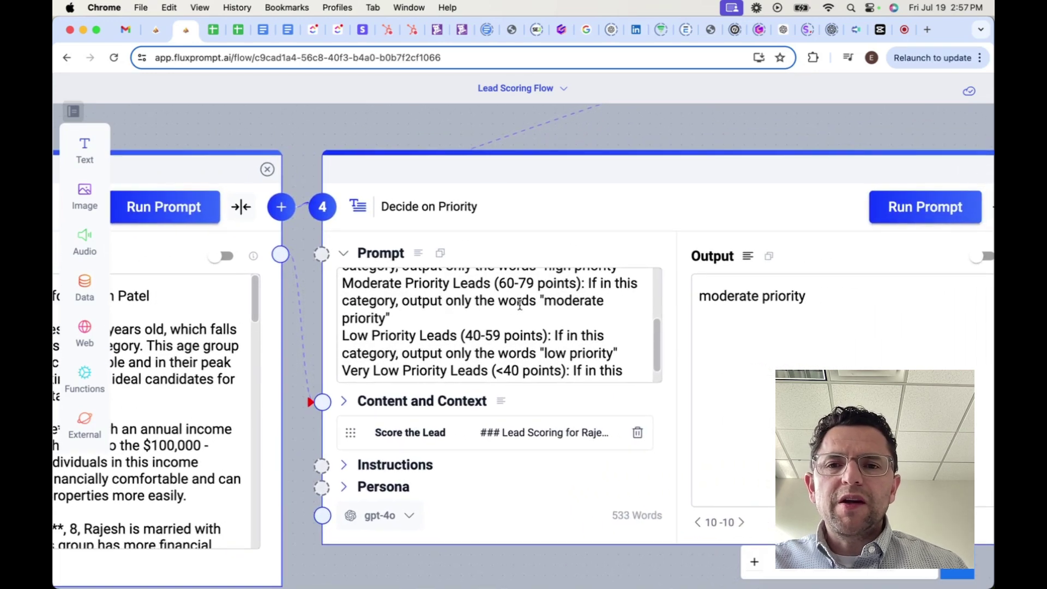
Step: Read through the score ranges and priority categories in the Decide on Priority node's prompt
scroll(409, 288, "up", 5)
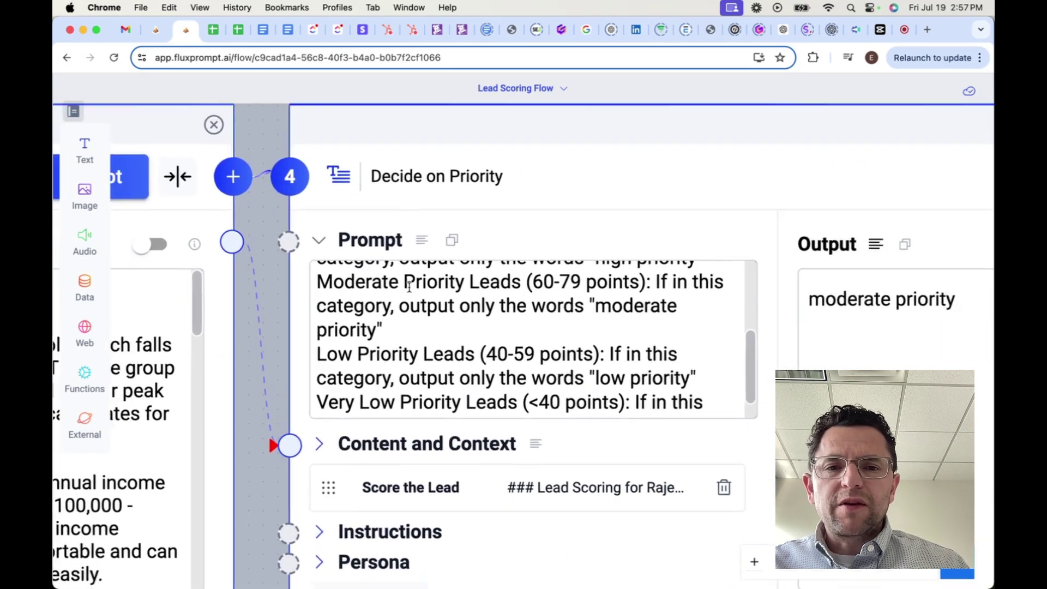
left_click_drag(702, 360, 703, 281)
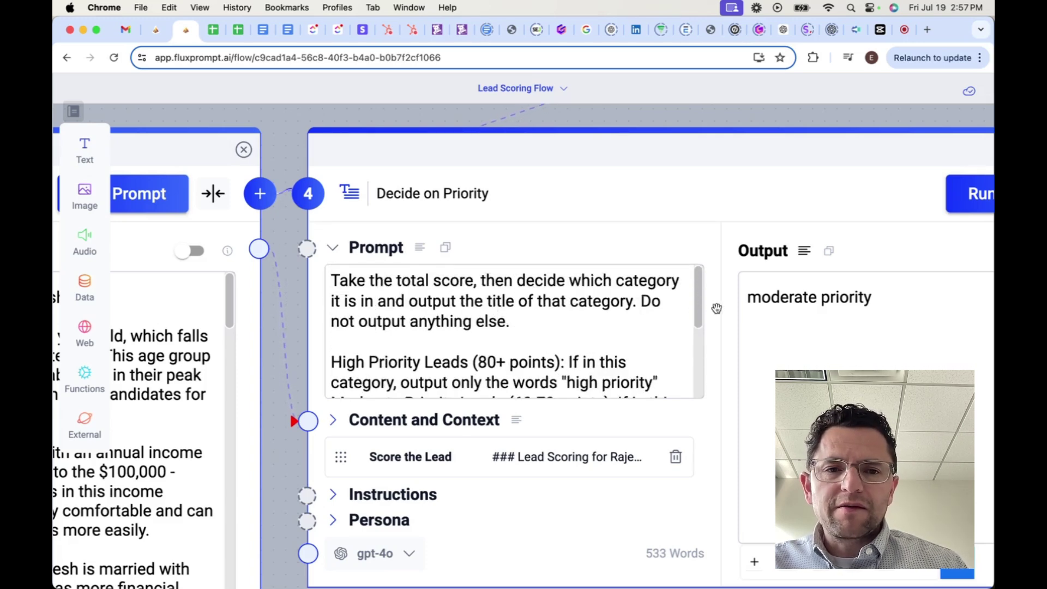
left_click_drag(699, 305, 699, 349)
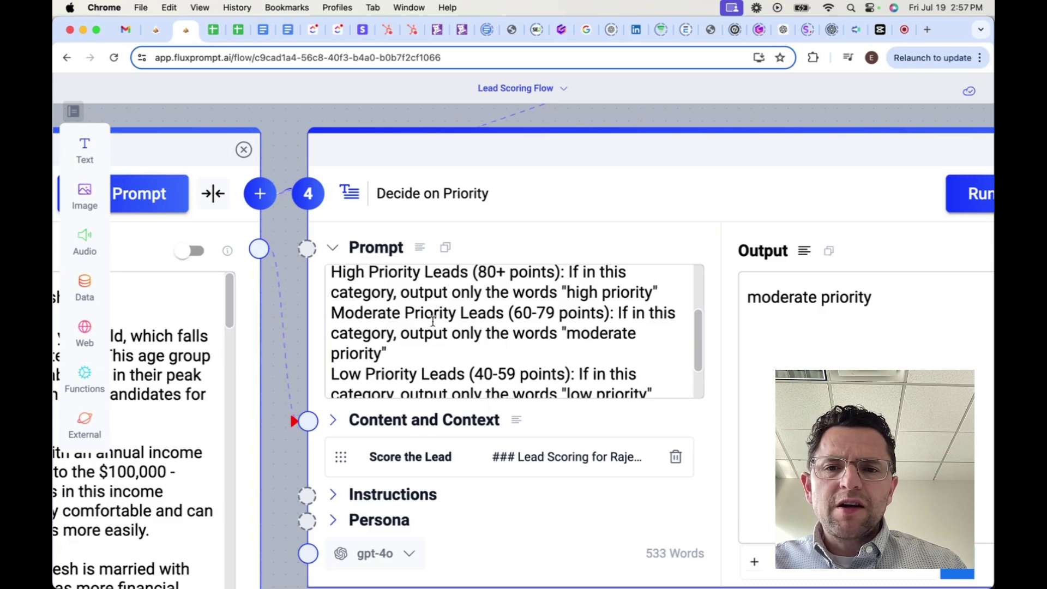
Step: Check the Decide on Priority output, and examine the Decision Path to Email node's input and its four priority conditions
left_click_drag(865, 116, 436, 127)
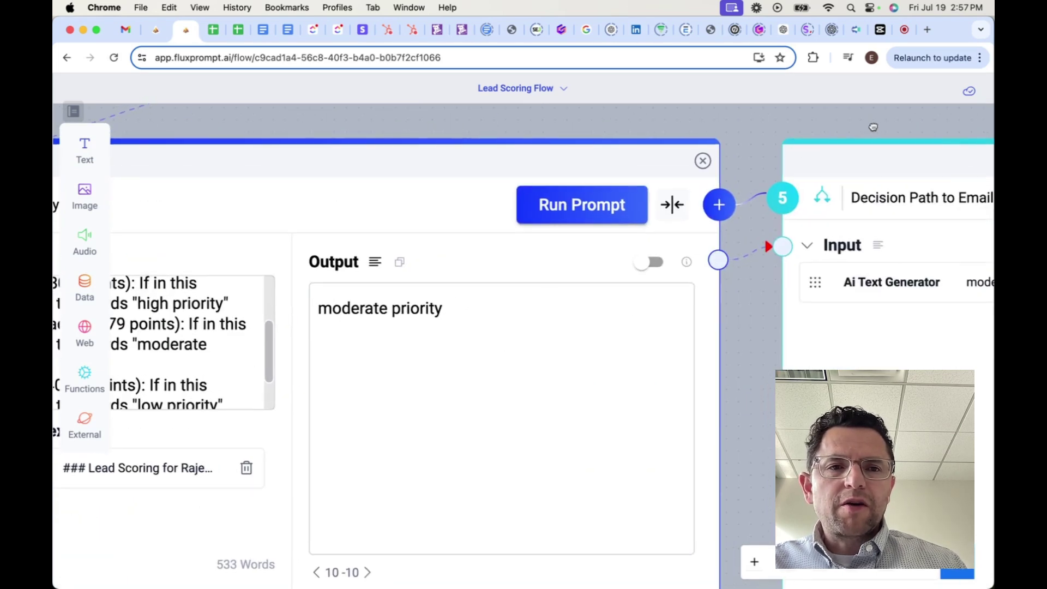
scroll(874, 126, "down", 1)
scroll(873, 126, "down", 1)
left_click_drag(875, 126, 469, 133)
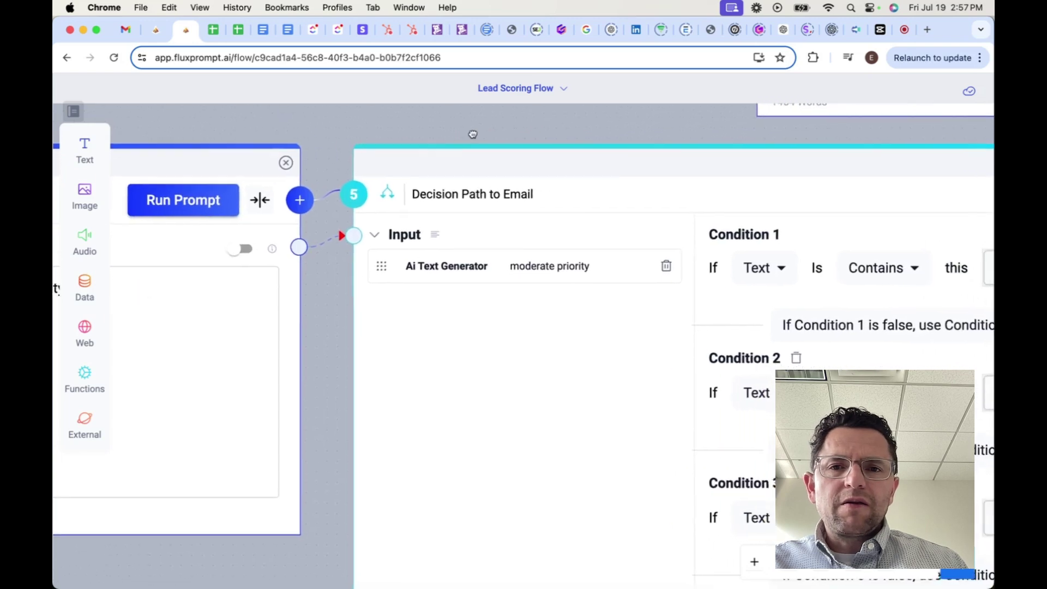
scroll(472, 133, "down", 2)
left_click_drag(603, 140, 430, 126)
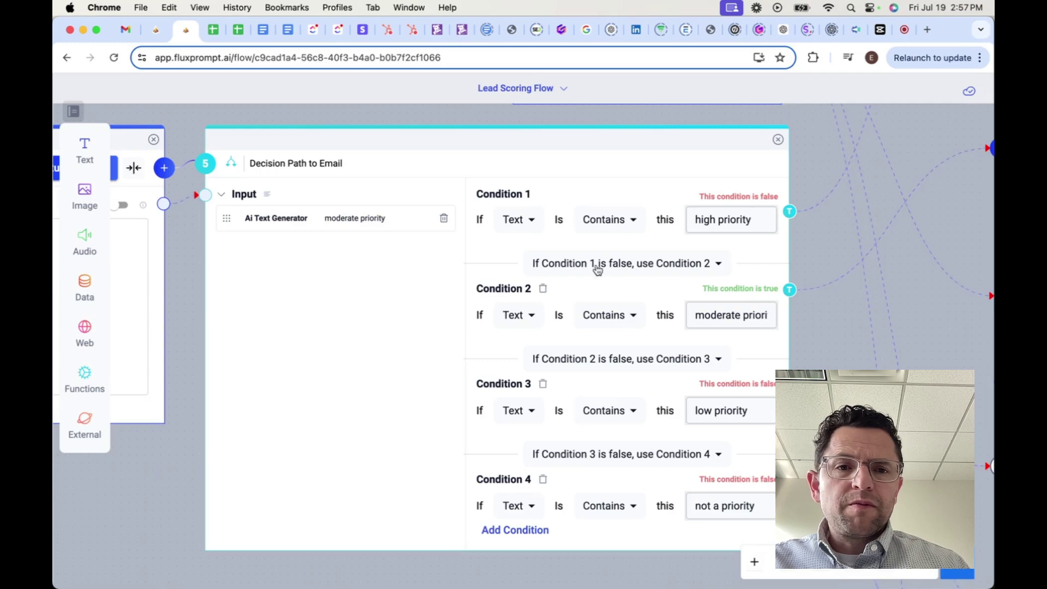
Step: Follow the condition branches and the Combined Company & Customer Info context to the High Priority and Moderate Priority Email nodes
left_click_drag(822, 240, 435, 334)
scroll(544, 233, "down", 3)
left_click_drag(544, 233, 468, 295)
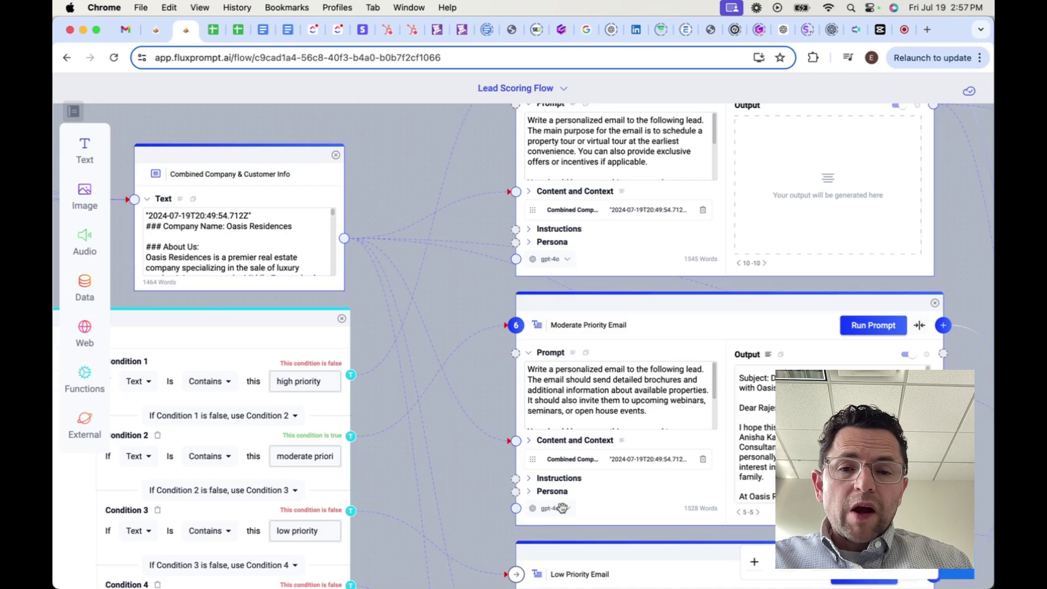
scroll(572, 387, "down", 3)
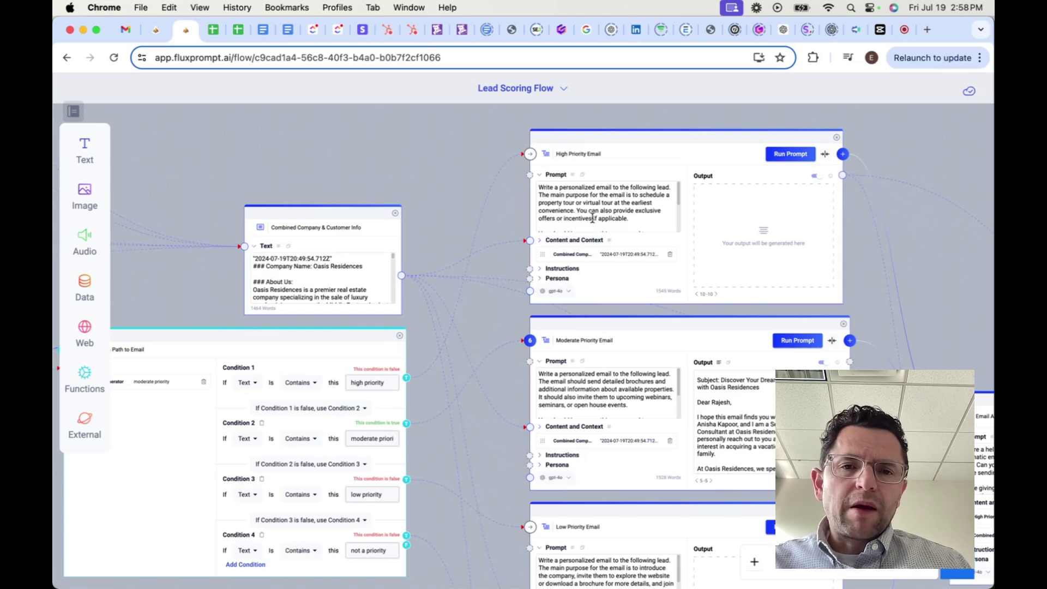
scroll(579, 212, "up", 2)
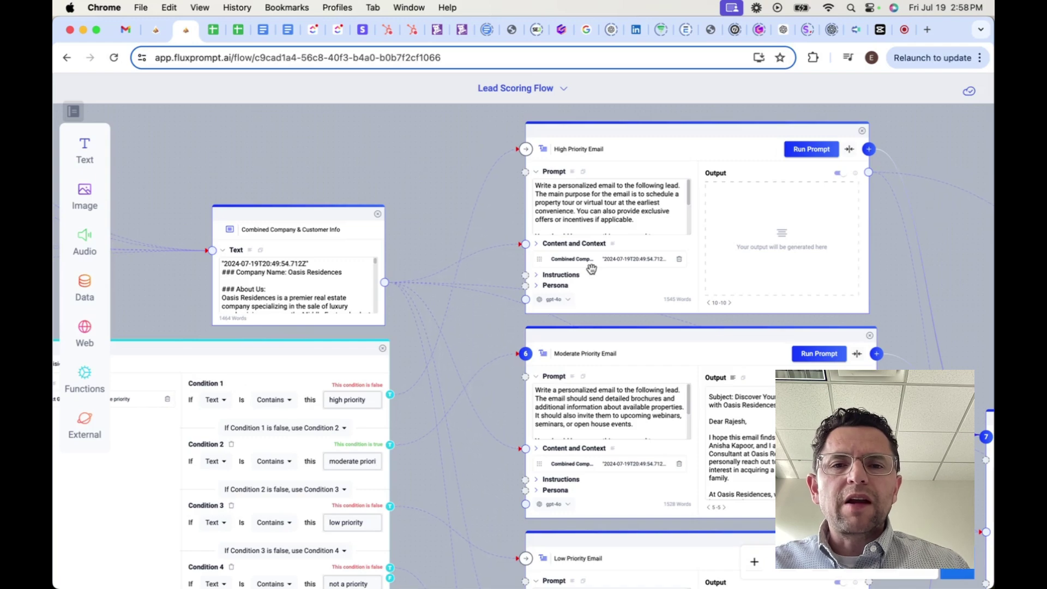
Step: Examine the Low Priority and Not a Priority Email nodes' prompts and how all four email nodes connect to the decision path
left_click_drag(483, 475, 440, 264)
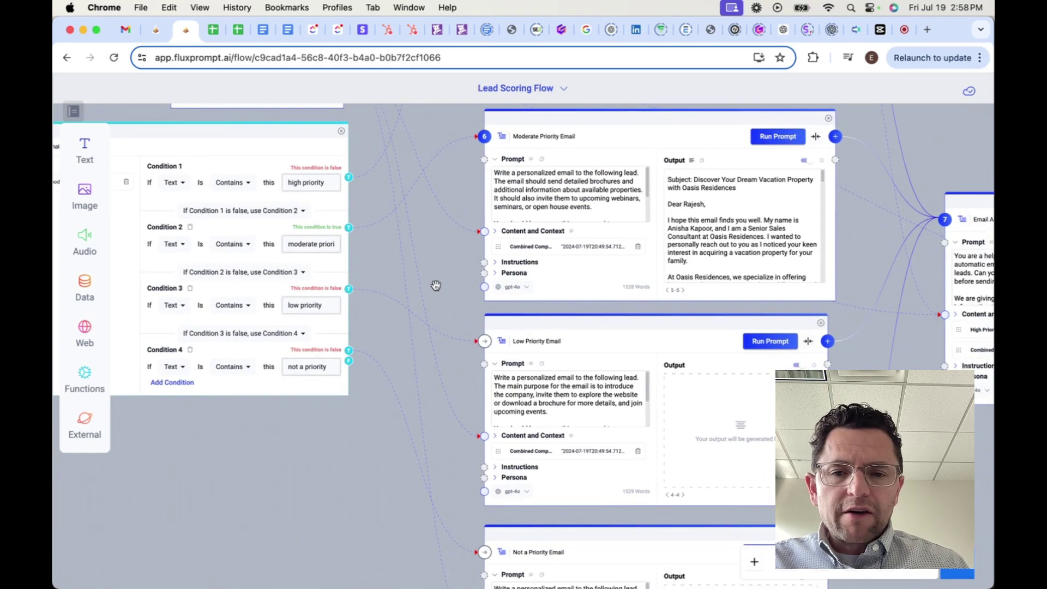
left_click_drag(451, 465, 441, 357)
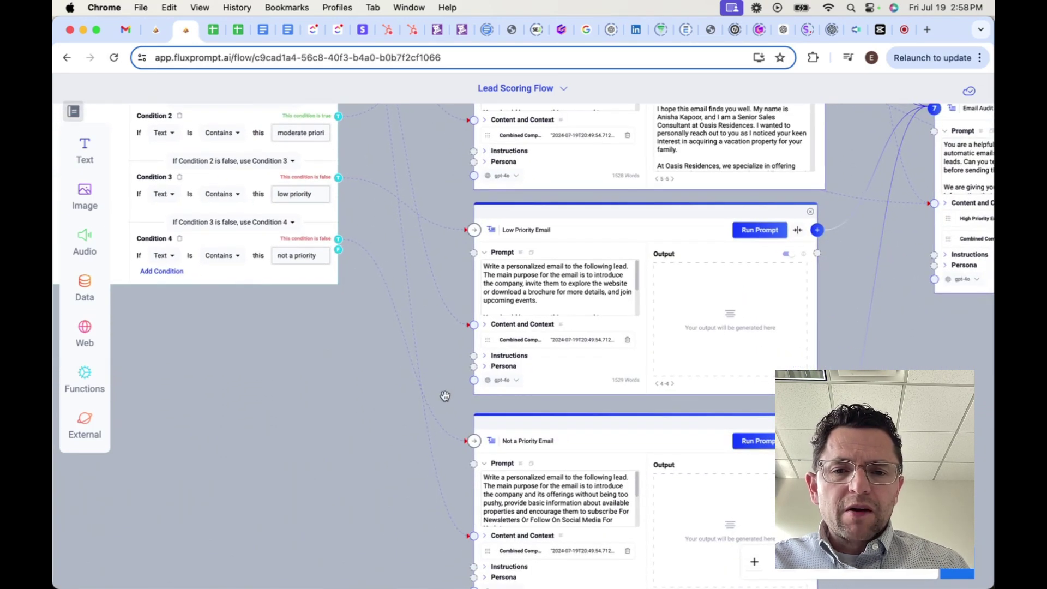
left_click_drag(449, 456, 447, 444)
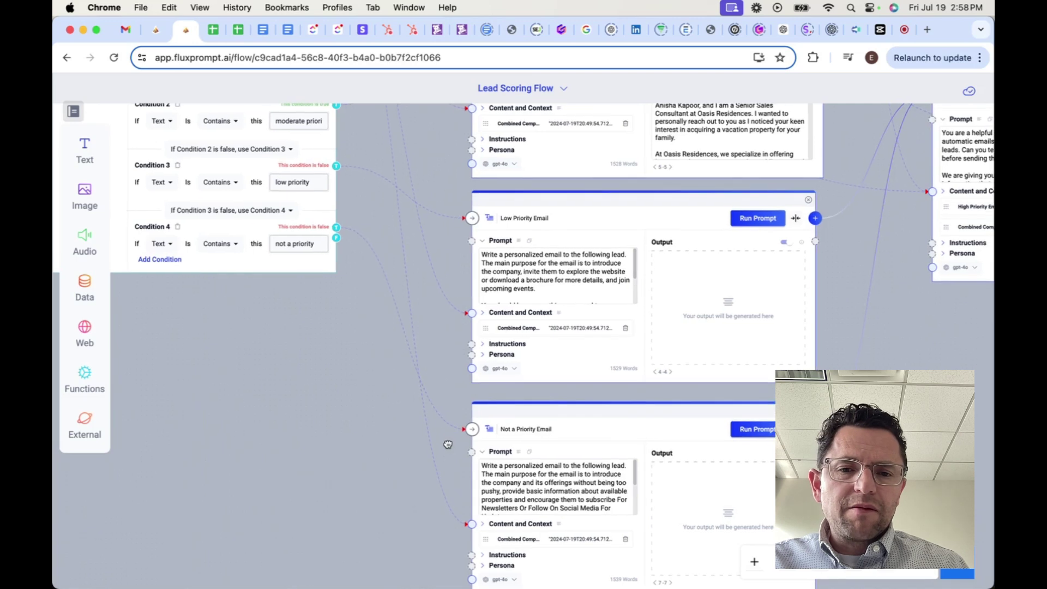
left_click_drag(482, 509, 515, 482)
left_click(442, 438)
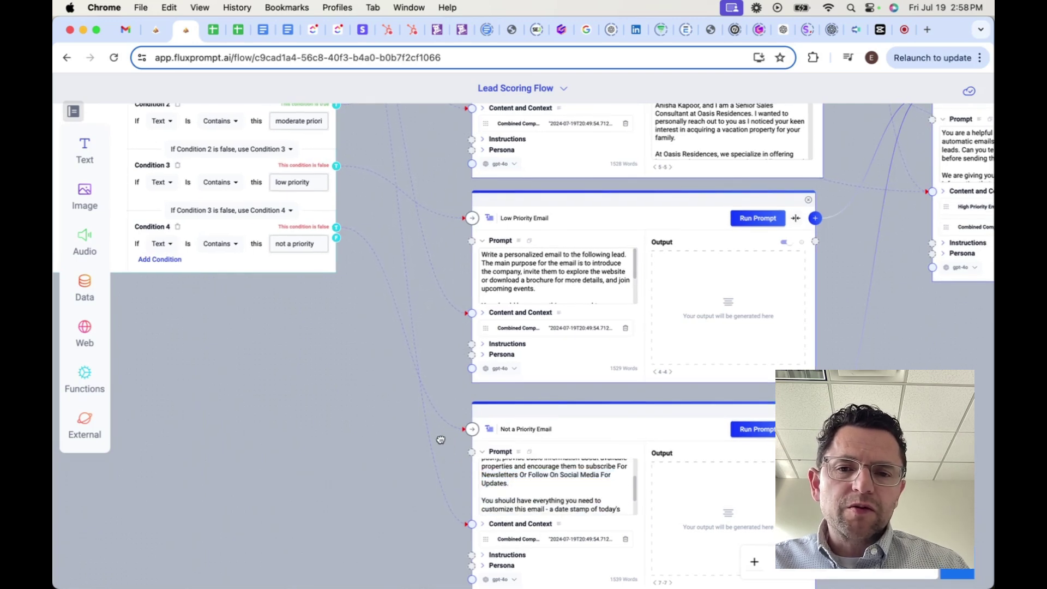
scroll(452, 382, "down", 2)
scroll(452, 382, "down", 1)
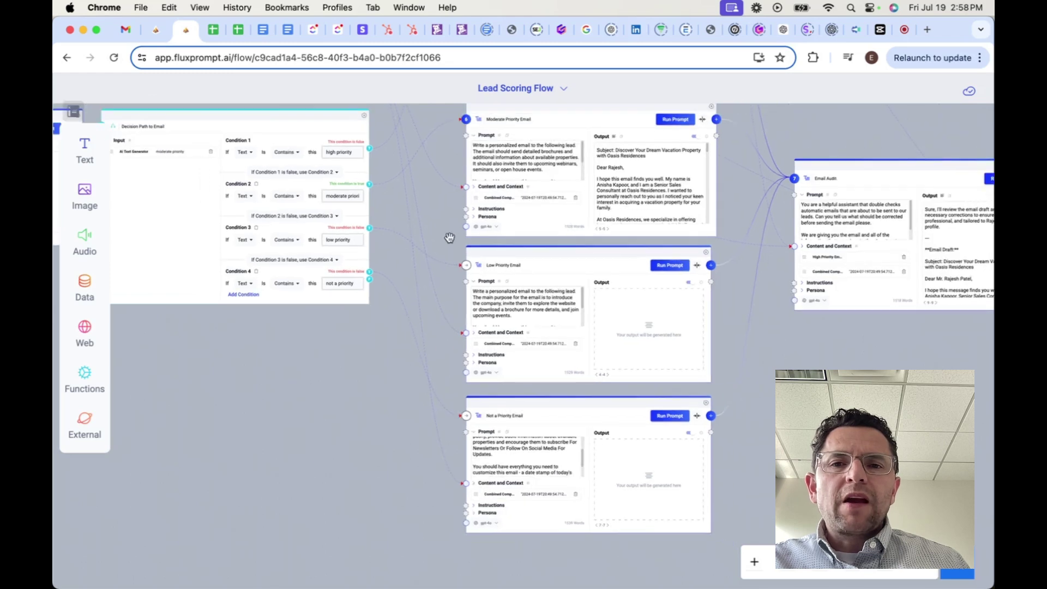
left_click_drag(447, 228, 416, 408)
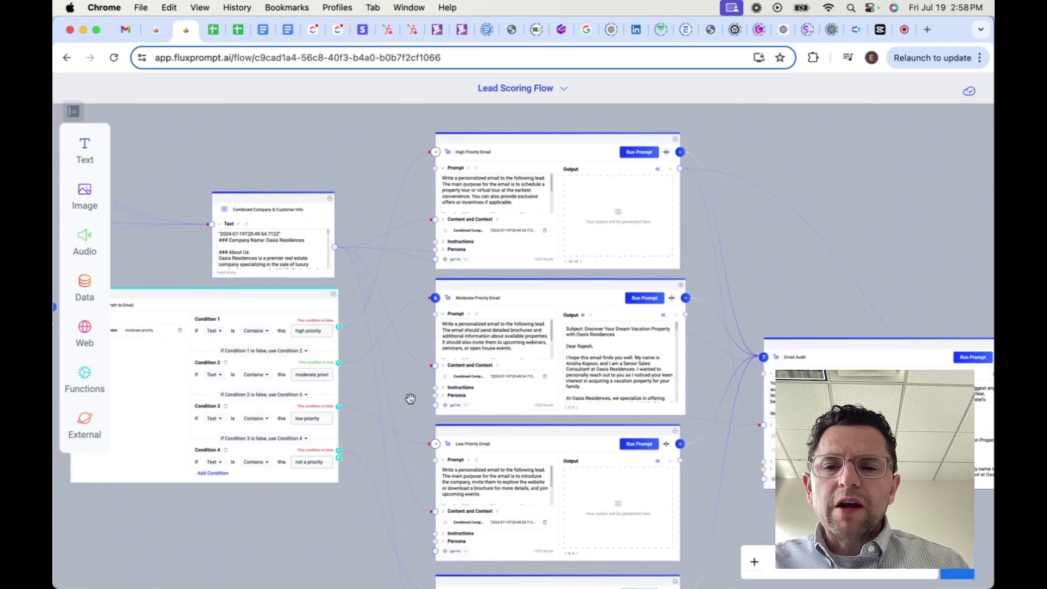
Step: Copy the entire customer intake assessment from the High Priority Lead sample text node
scroll(410, 399, "down", 2)
left_click_drag(218, 292, 534, 313)
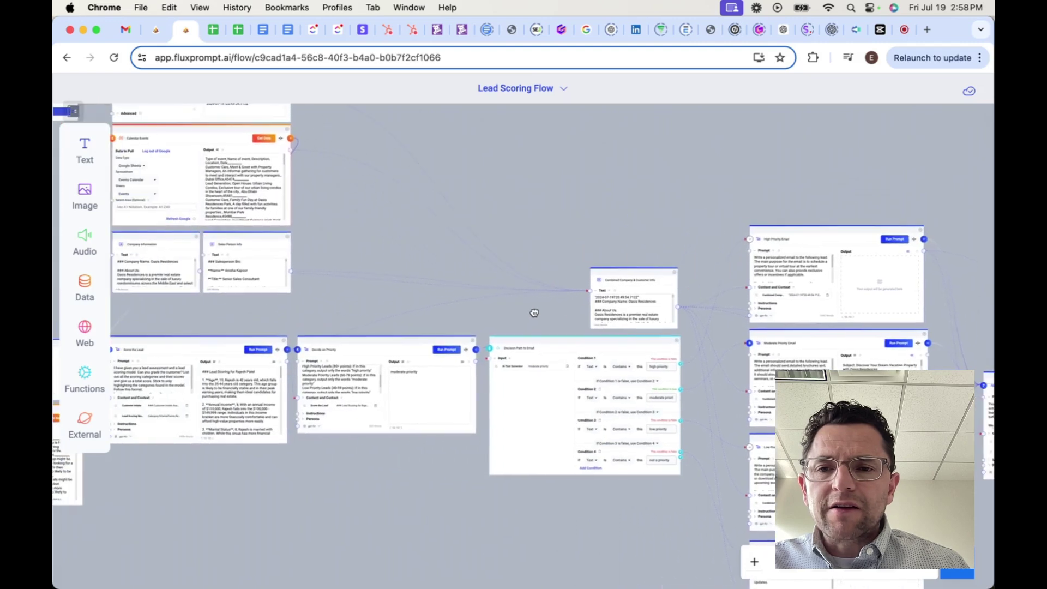
left_click_drag(311, 298, 580, 313)
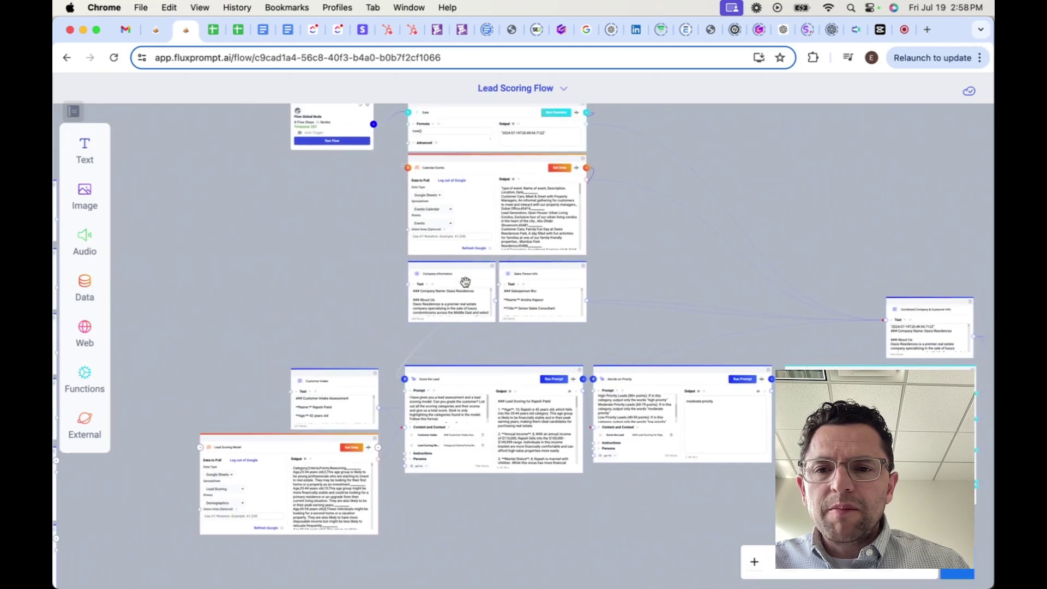
scroll(372, 271, "up", 1)
left_click_drag(371, 271, 481, 353)
scroll(315, 390, "up", 3)
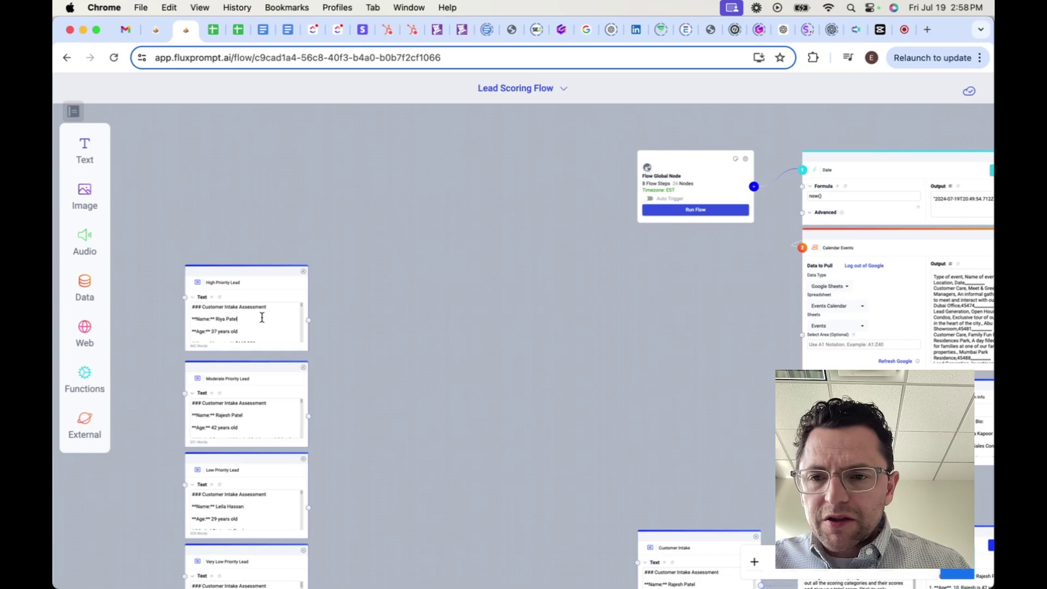
key("super+a")
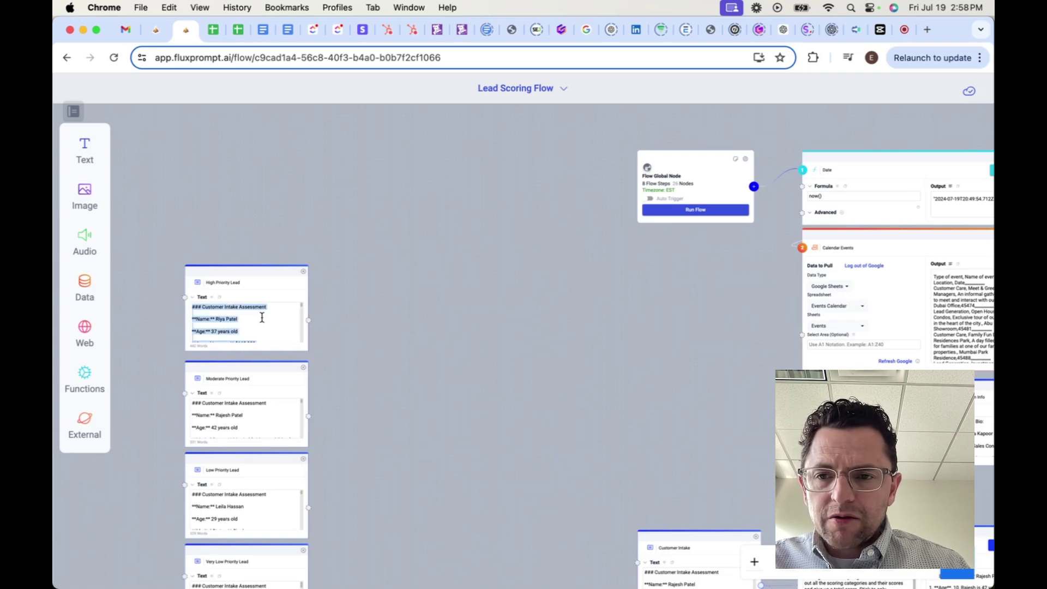
Step: Replace all of the Customer Intake node's text with the copied high priority lead assessment and check its beginning
left_click_drag(540, 402, 416, 327)
left_click(536, 491)
key("super+a")
key("super+v")
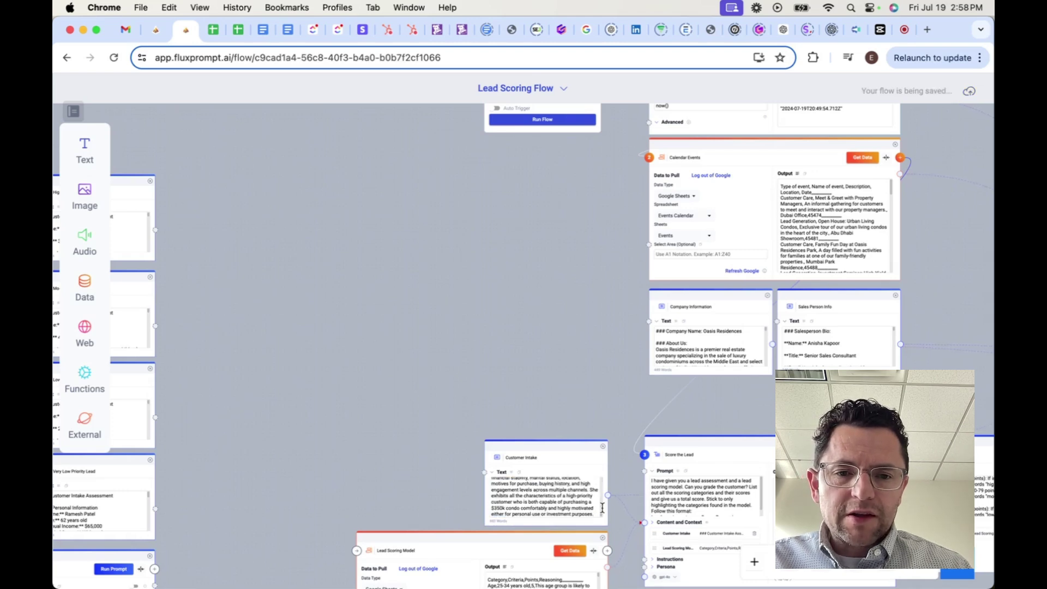
left_click_drag(601, 513, 604, 470)
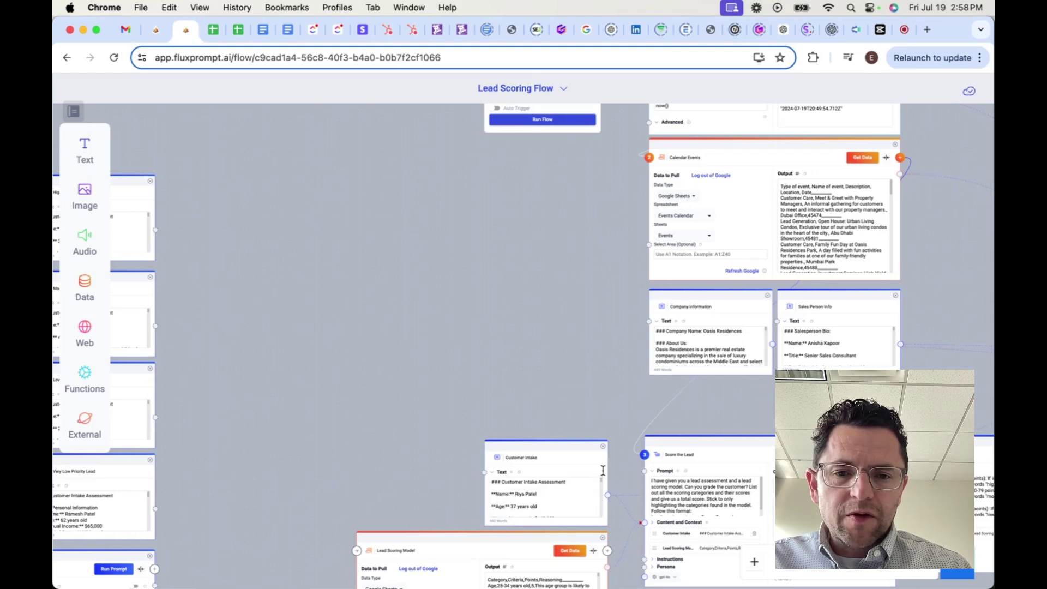
Step: Run the entire flow on the new customer intake from the Flow Global Node
scroll(600, 461, "up", 3)
left_click_drag(613, 383, 524, 271)
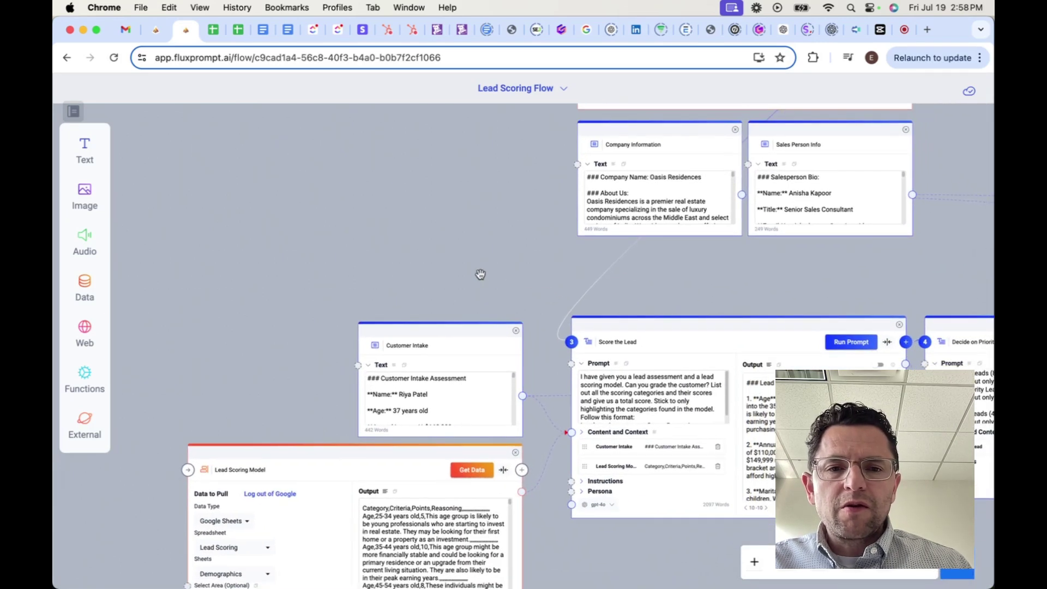
left_click_drag(484, 236, 480, 269)
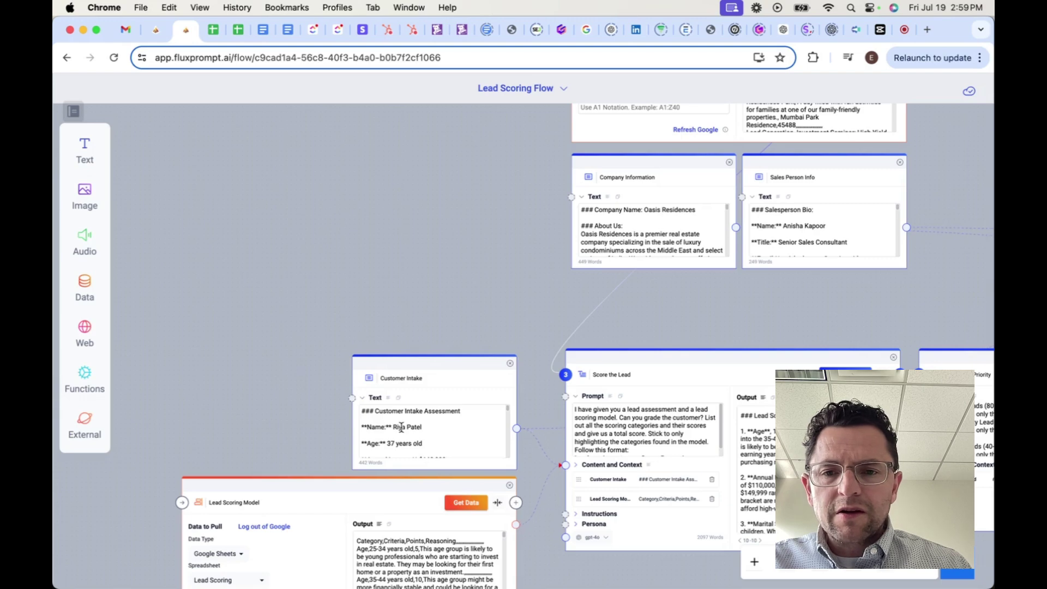
left_click_drag(479, 253, 374, 474)
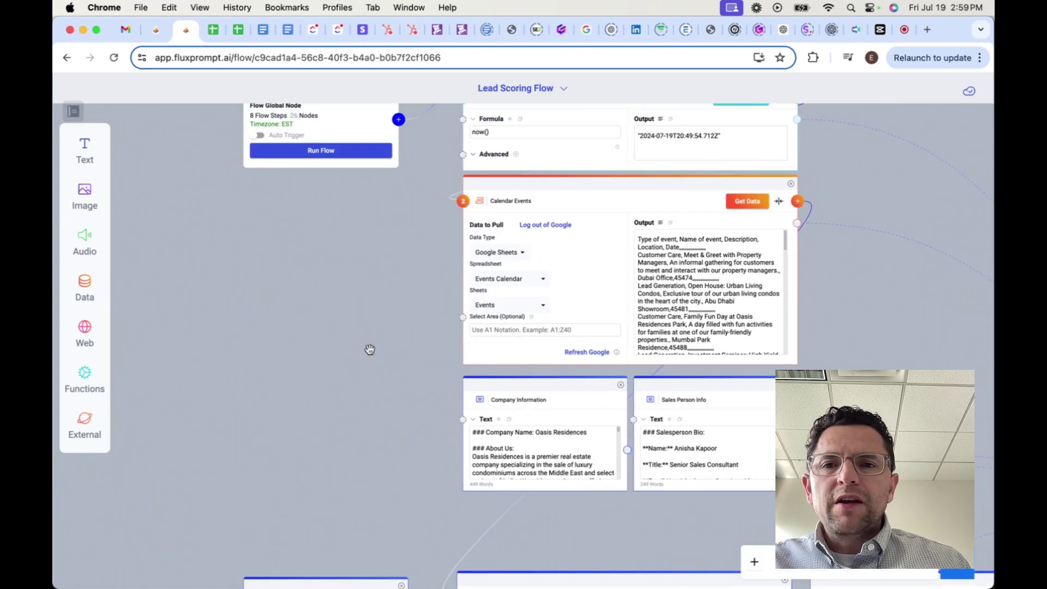
left_click(356, 158)
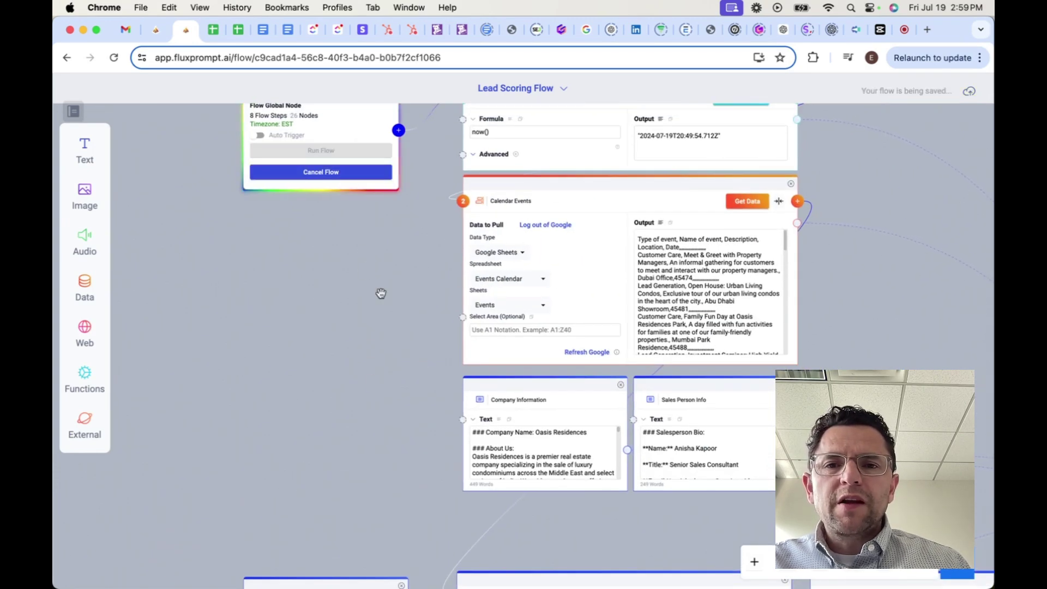
Step: Follow the running flow from the Date and scoring nodes through the decision path to the High Priority Email node
scroll(380, 292, "down", 3)
scroll(380, 293, "down", 1)
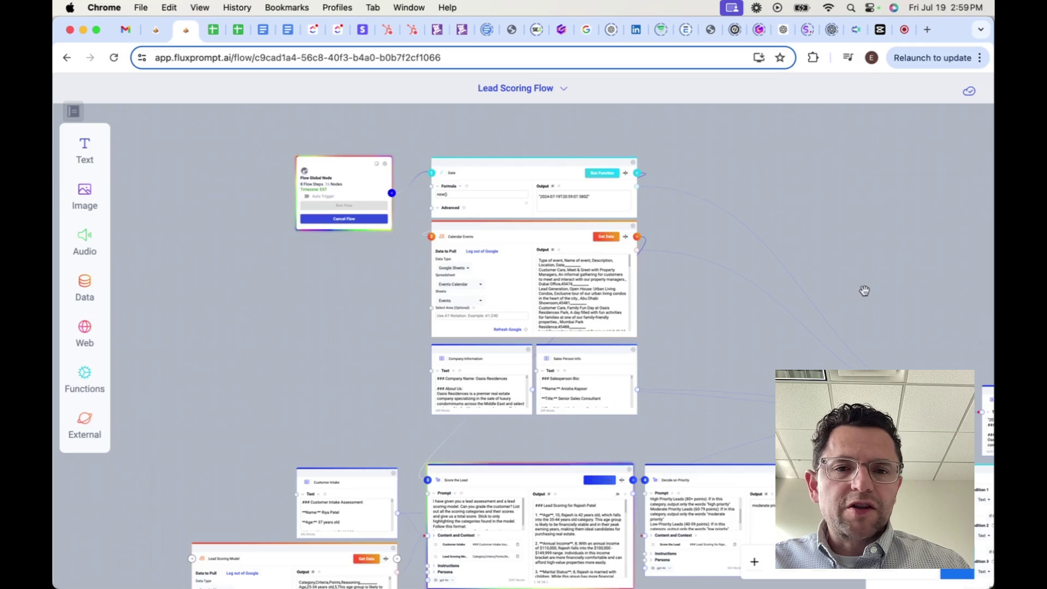
left_click_drag(865, 292, 822, 191)
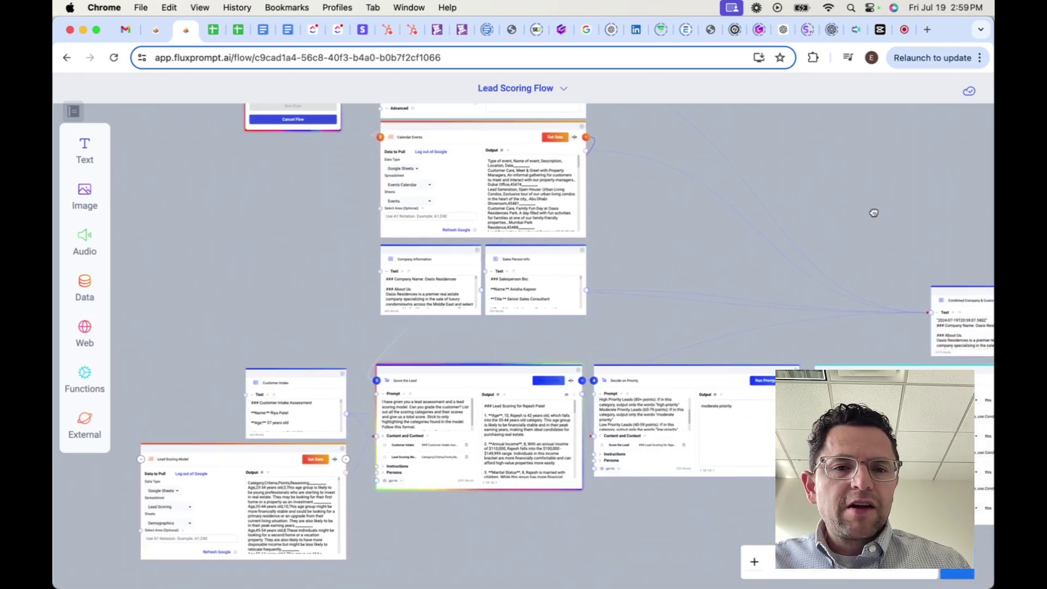
left_click_drag(884, 212, 558, 251)
left_click_drag(696, 245, 539, 259)
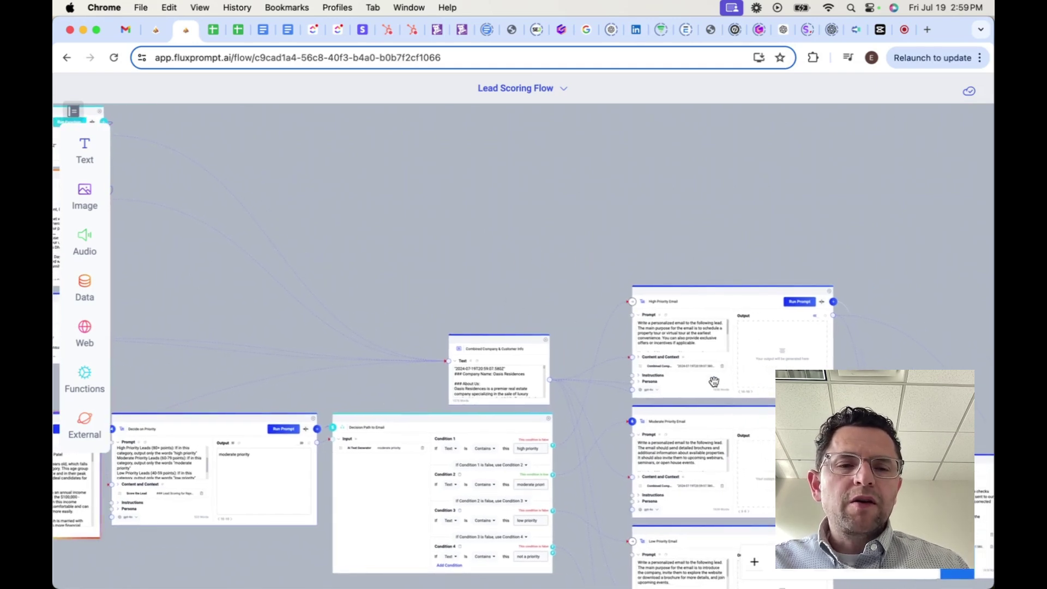
scroll(714, 381, "up", 5)
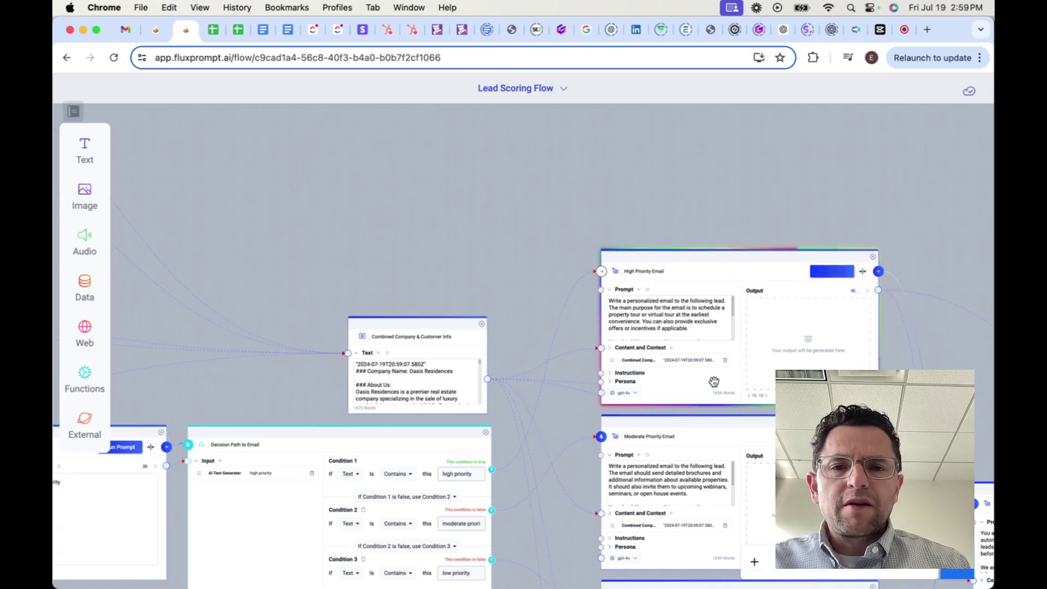
Step: Go back along the flow to check the Decide on Priority and Score the Lead outputs against the Customer Intake
left_click_drag(397, 264, 779, 240)
left_click_drag(594, 238, 751, 242)
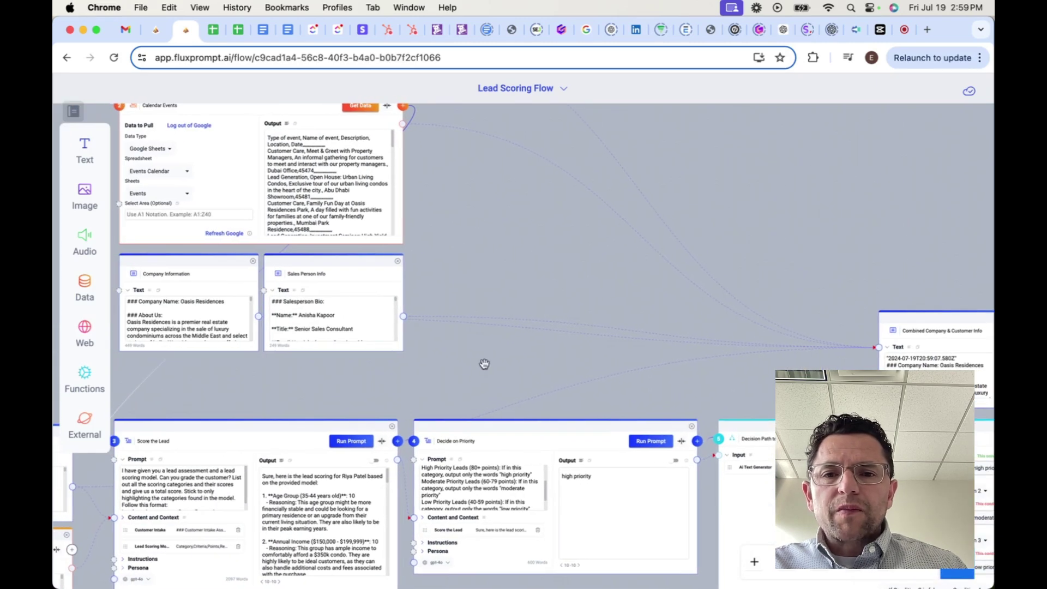
left_click_drag(465, 371, 716, 356)
left_click_drag(534, 369, 542, 316)
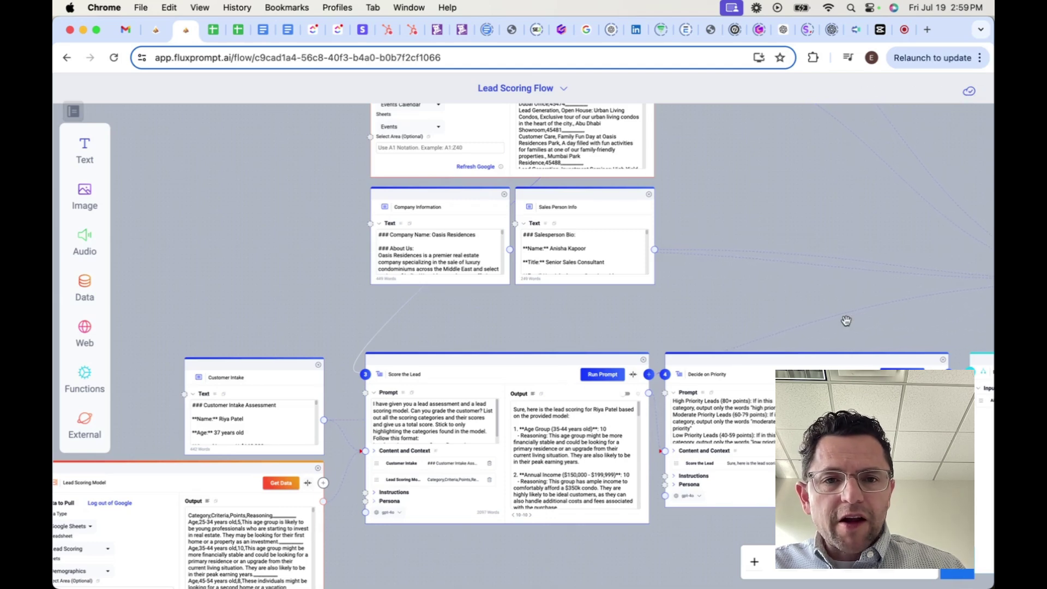
Step: Inspect the Date and Calendar Events nodes, and view the source Events Calendar spreadsheet in Google Sheets
scroll(678, 304, "up", 5)
mouse_move(630, 310)
left_mouse_down()
mouse_move(629, 355)
mouse_move(627, 310)
left_mouse_up()
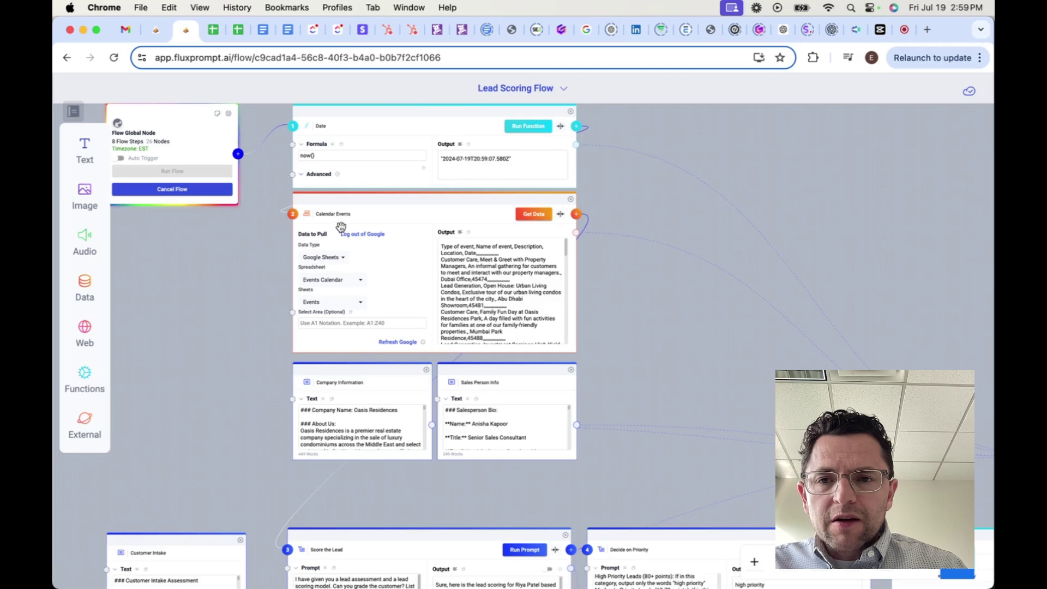
left_click(238, 30)
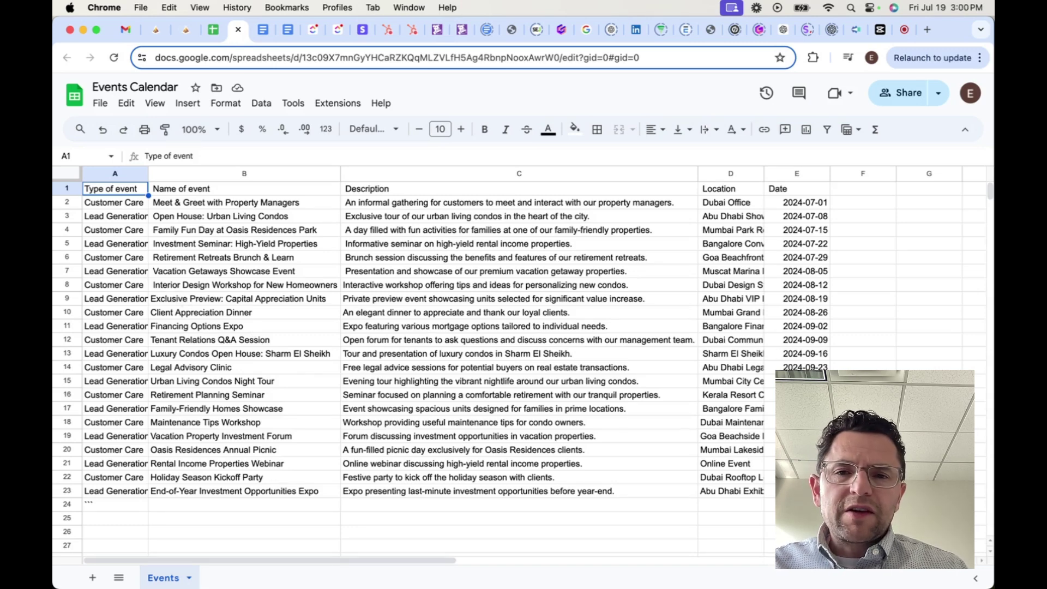
Step: Return to the Lead Scoring Flow in FluxPrompt and examine the Calendar Events, Company Information and Sales Person Info nodes
left_click(187, 33)
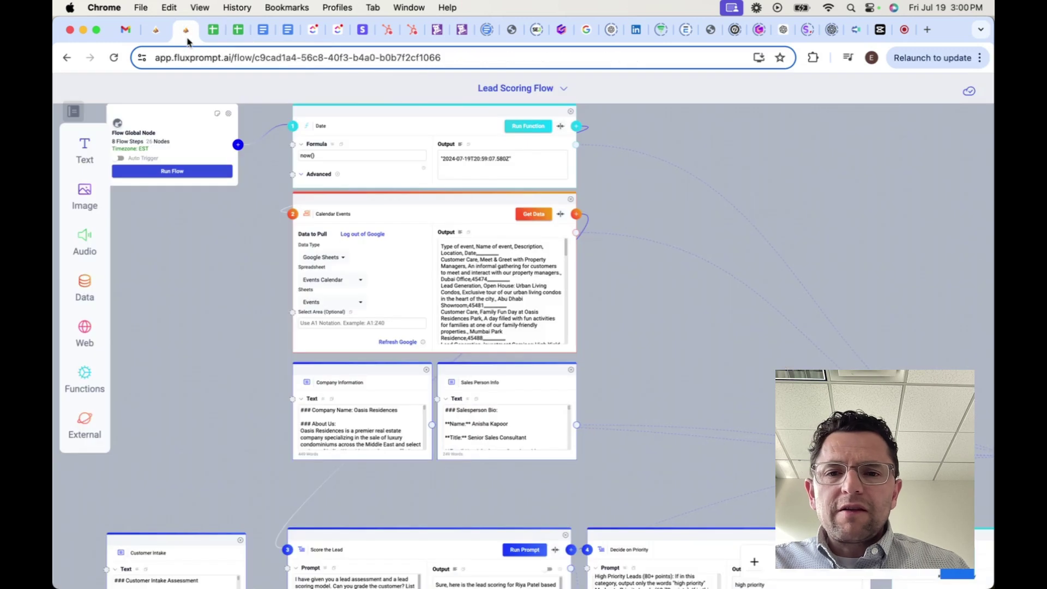
scroll(357, 265, "up", 3)
scroll(360, 267, "up", 1)
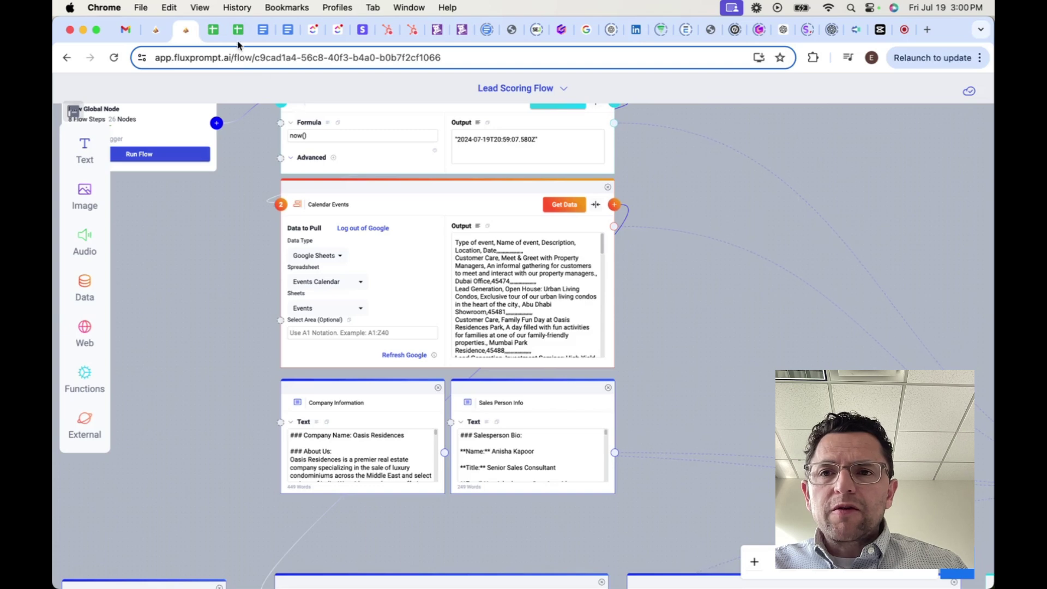
Step: Review the Date and Calendar Events nodes together with the Company Information and Sales Person Info text boxes below them
left_click_drag(229, 206, 224, 248)
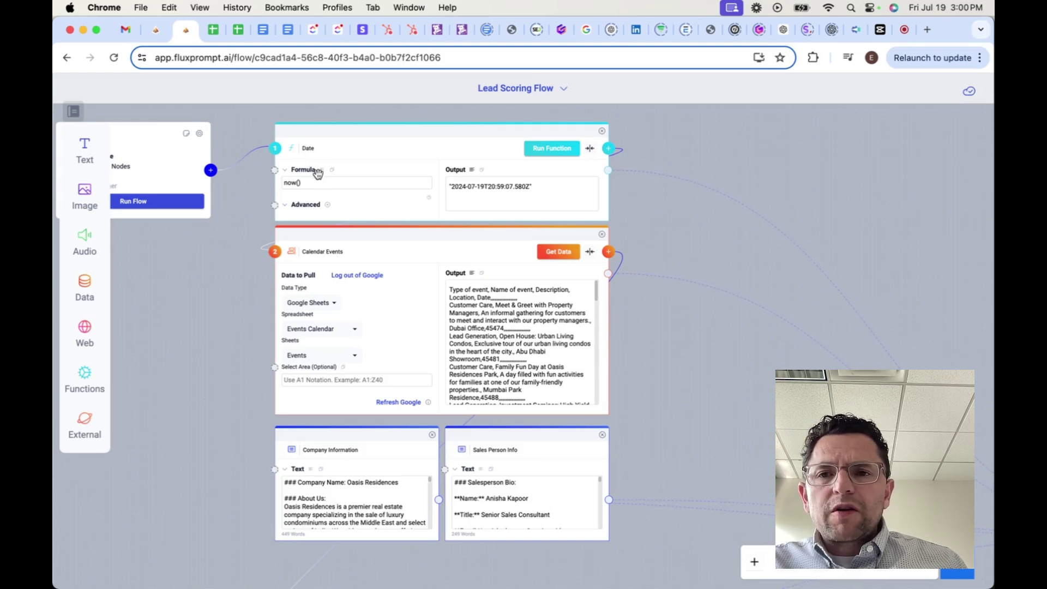
scroll(261, 213, "up", 3)
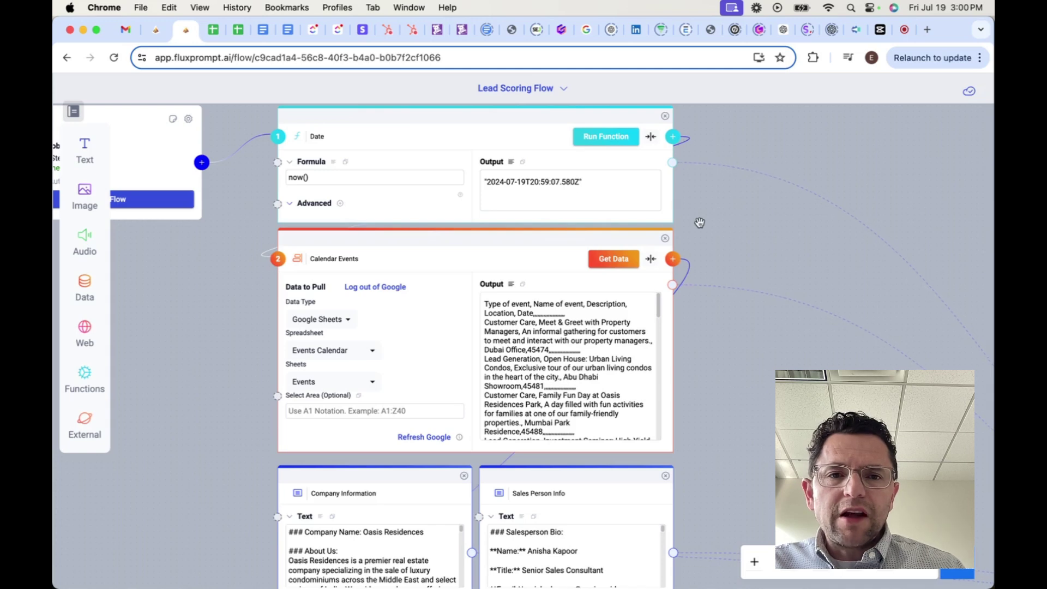
left_click_drag(715, 248, 703, 220)
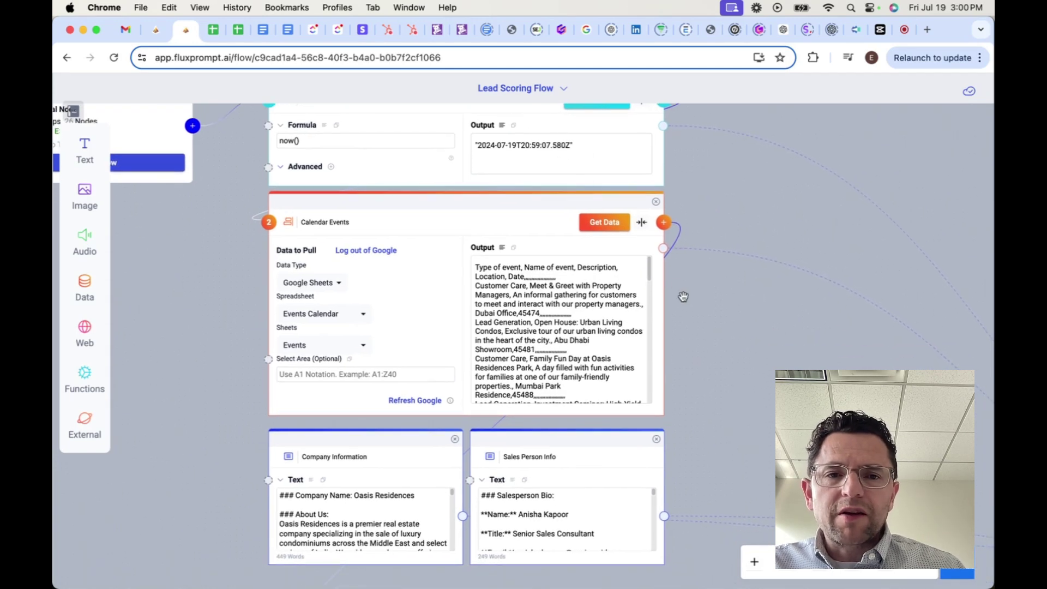
left_click_drag(706, 309, 676, 323)
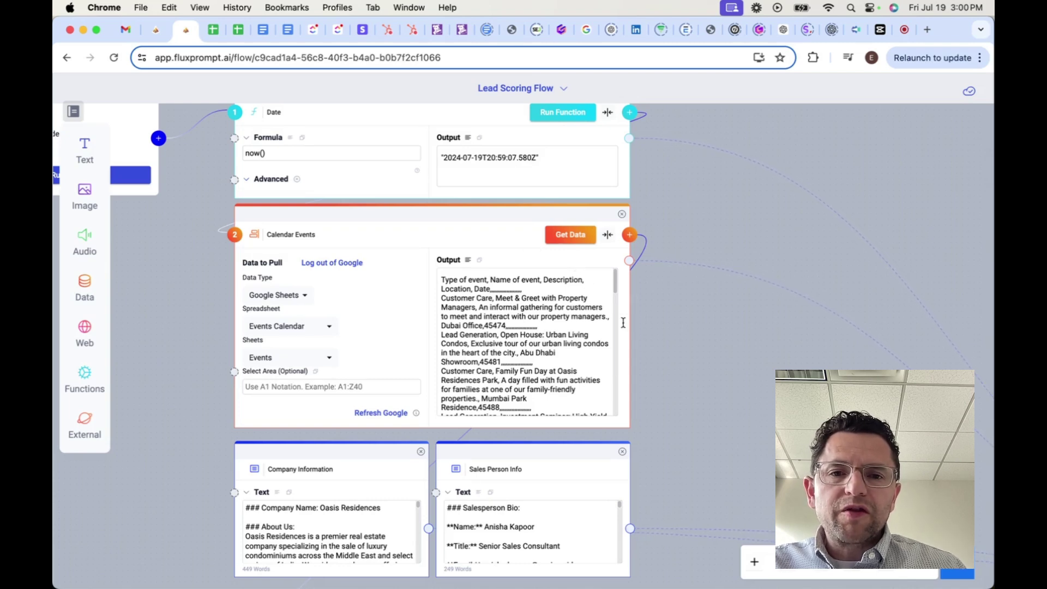
left_click_drag(763, 362, 656, 358)
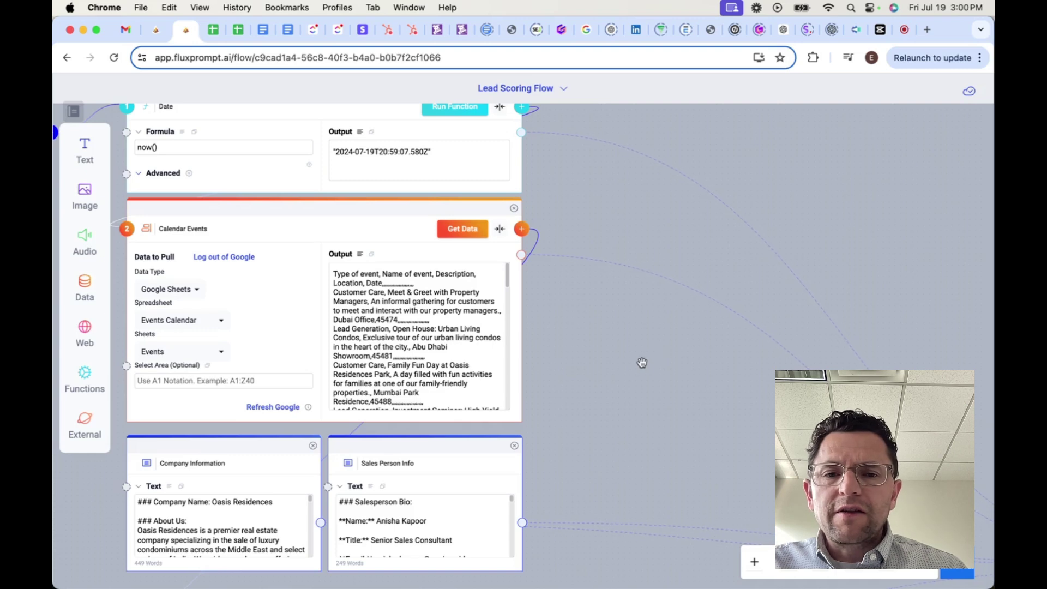
left_click_drag(608, 381, 666, 224)
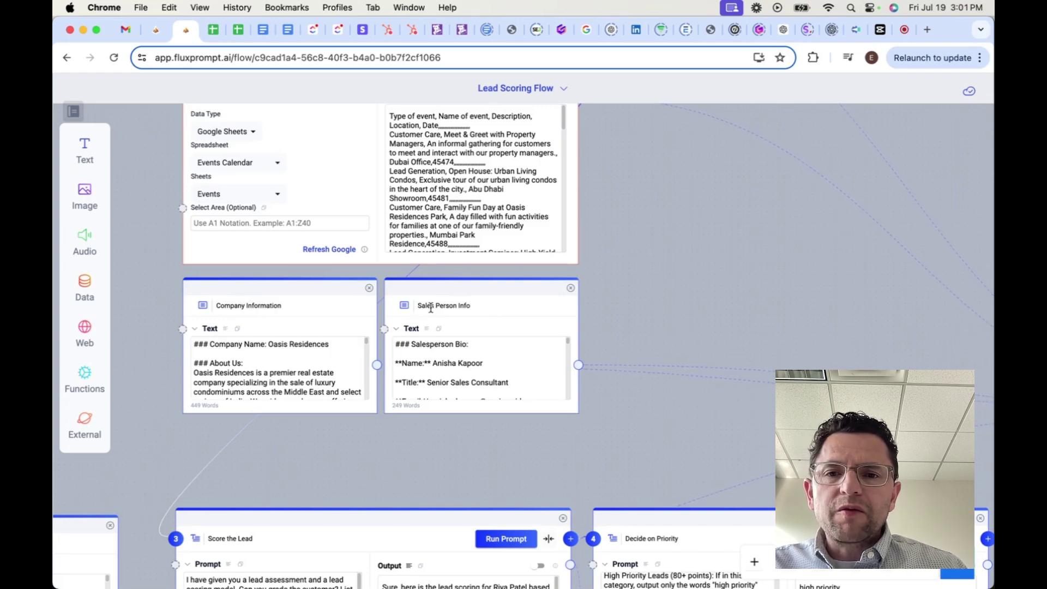
left_click_drag(715, 340, 546, 315)
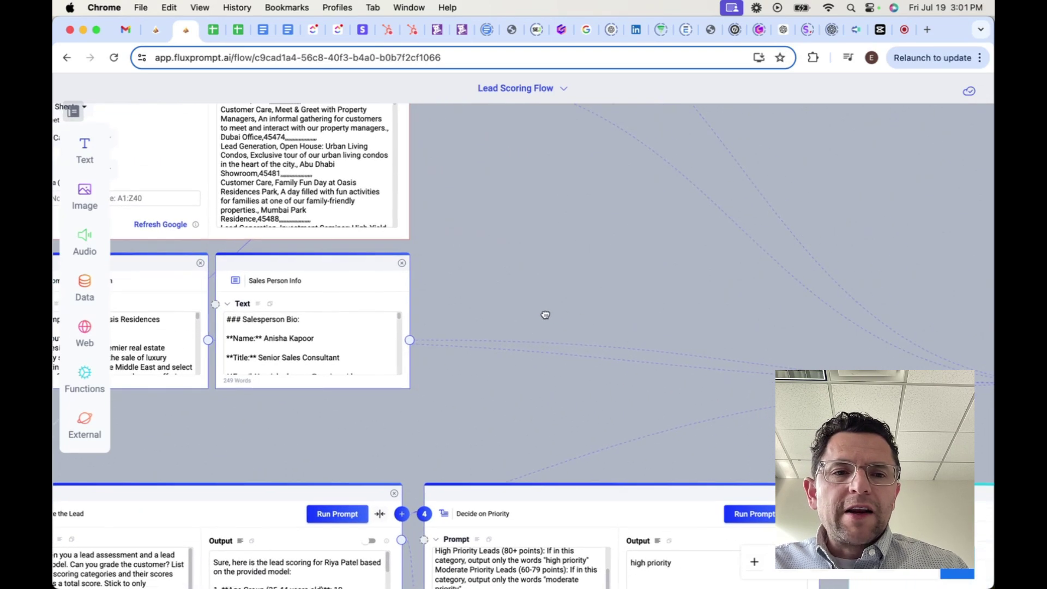
Step: Trace the source nodes' connections to the Combined Company & Customer Info box and on through Decision Path to Email to the priority email nodes
scroll(591, 299, "down", 5)
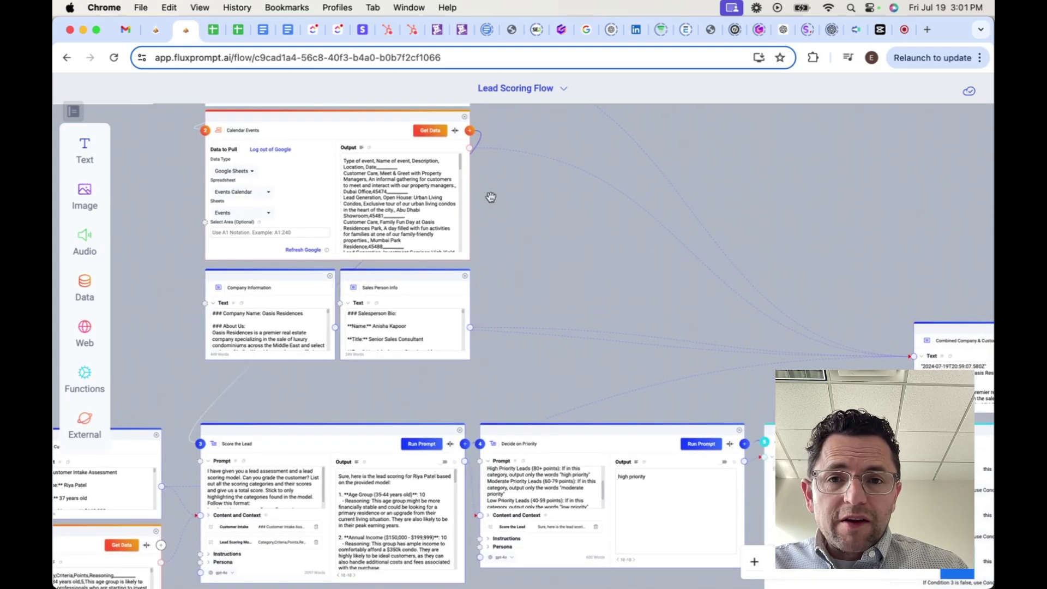
left_click_drag(608, 287, 353, 257)
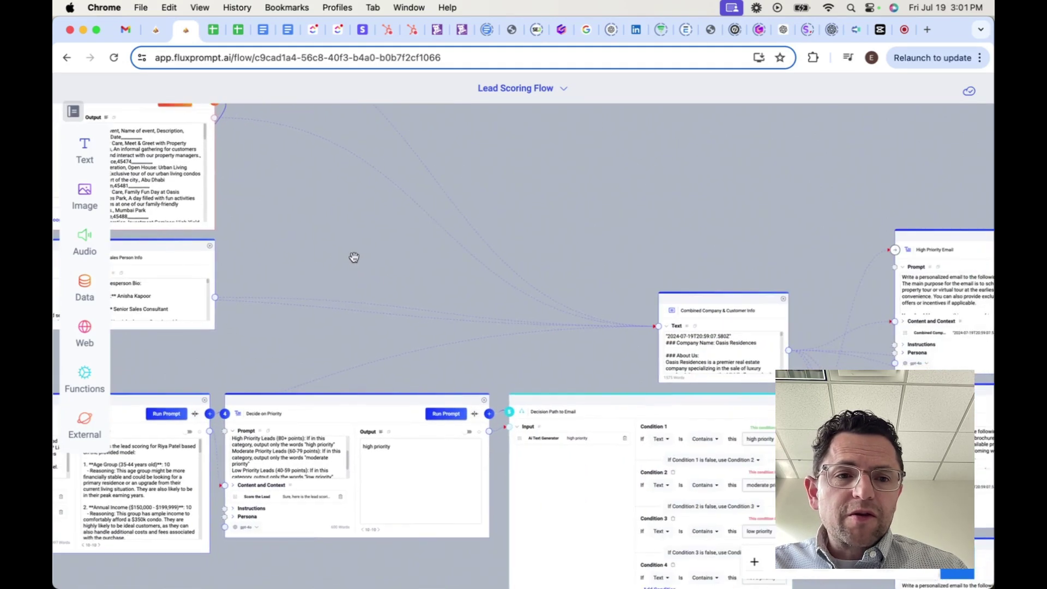
left_click_drag(699, 246, 491, 193)
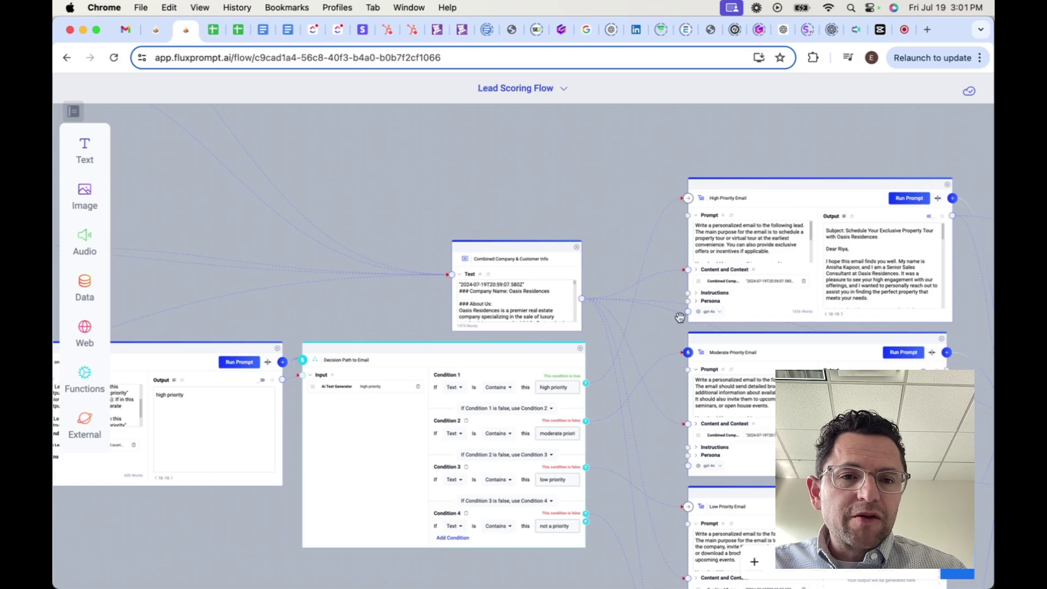
left_click_drag(657, 480, 636, 346)
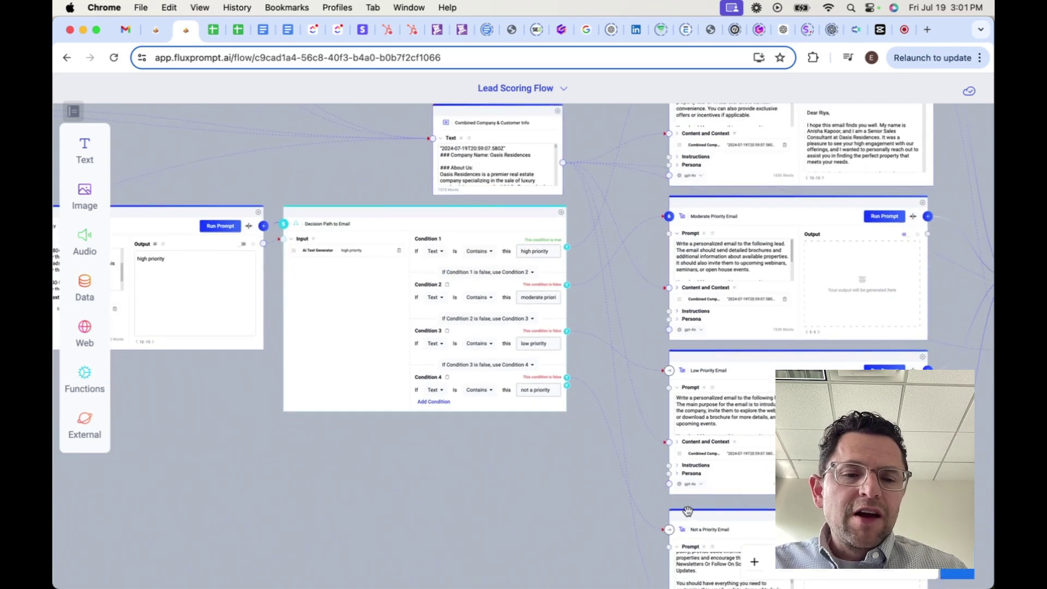
left_click_drag(727, 500, 717, 568)
scroll(455, 155, "up", 5)
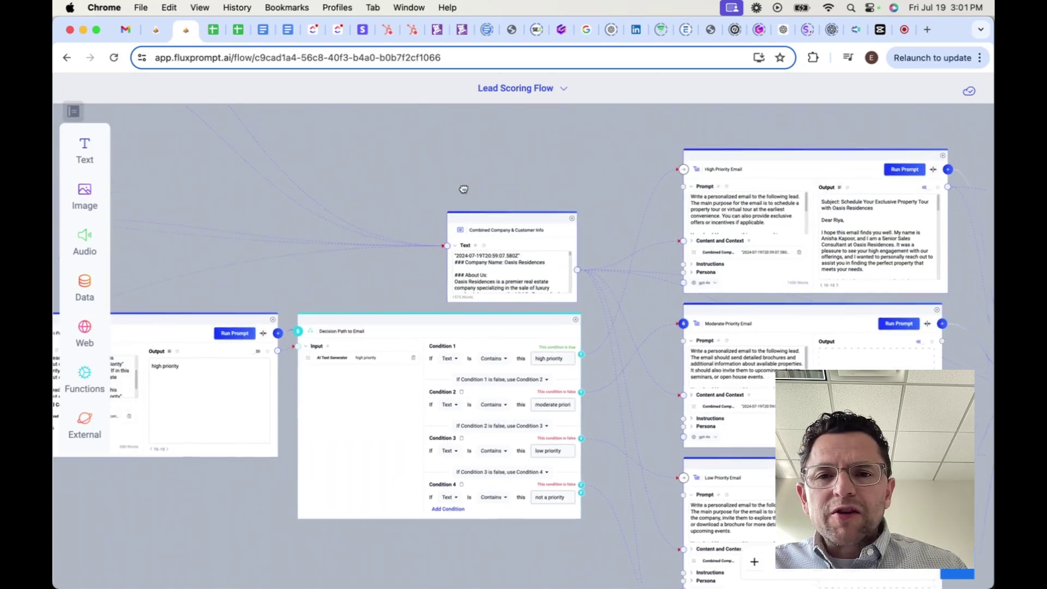
Step: Preview the full text of the Combined Company & Customer Info box, read through it and close the preview
left_click_drag(528, 257, 673, 241)
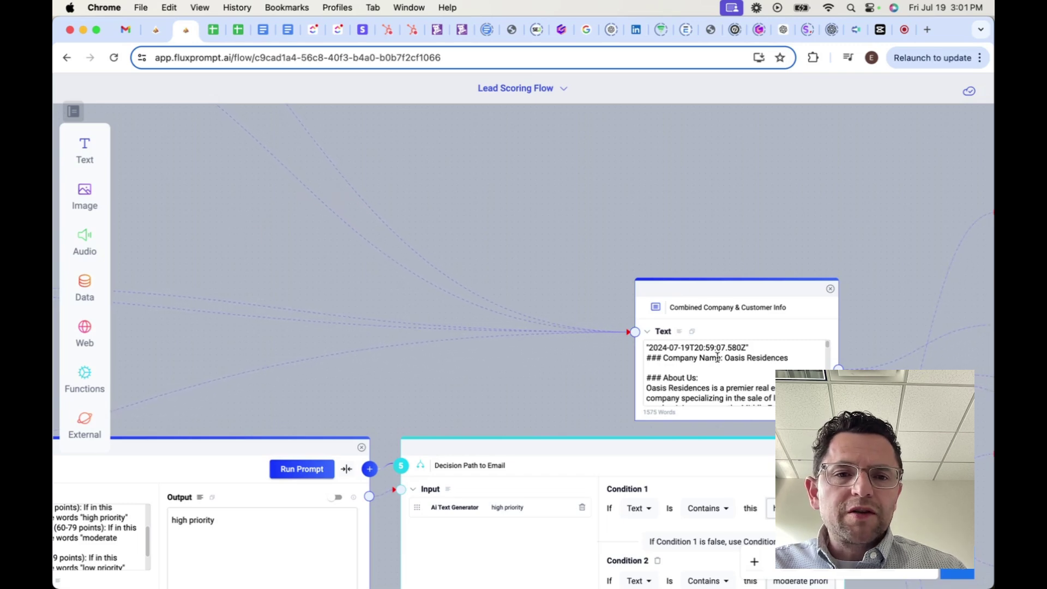
left_click(86, 159)
left_click_drag(686, 251, 637, 194)
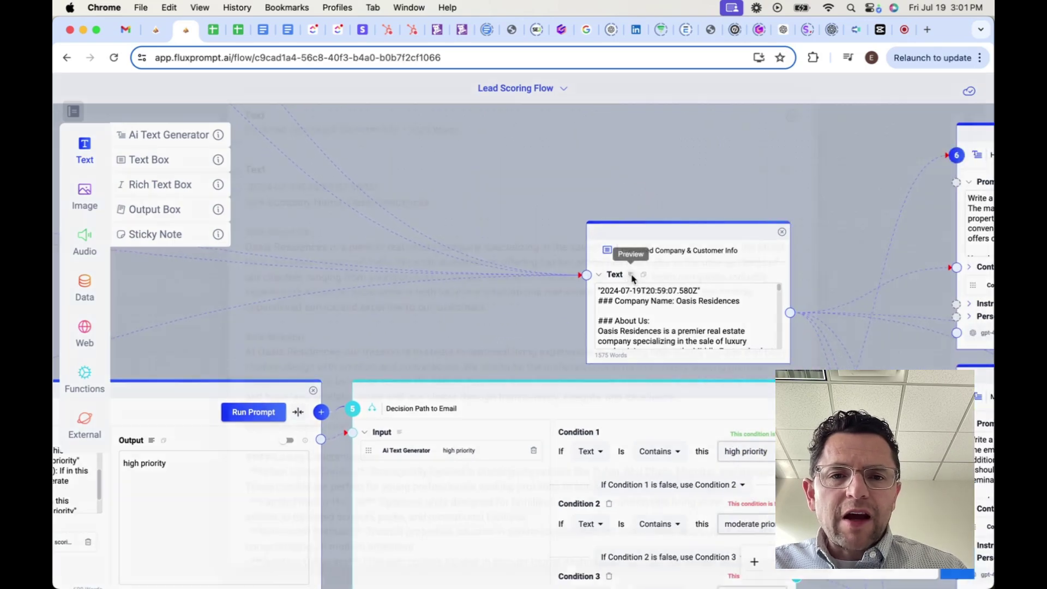
left_click(642, 274)
scroll(496, 280, "down", 1)
scroll(496, 281, "down", 20)
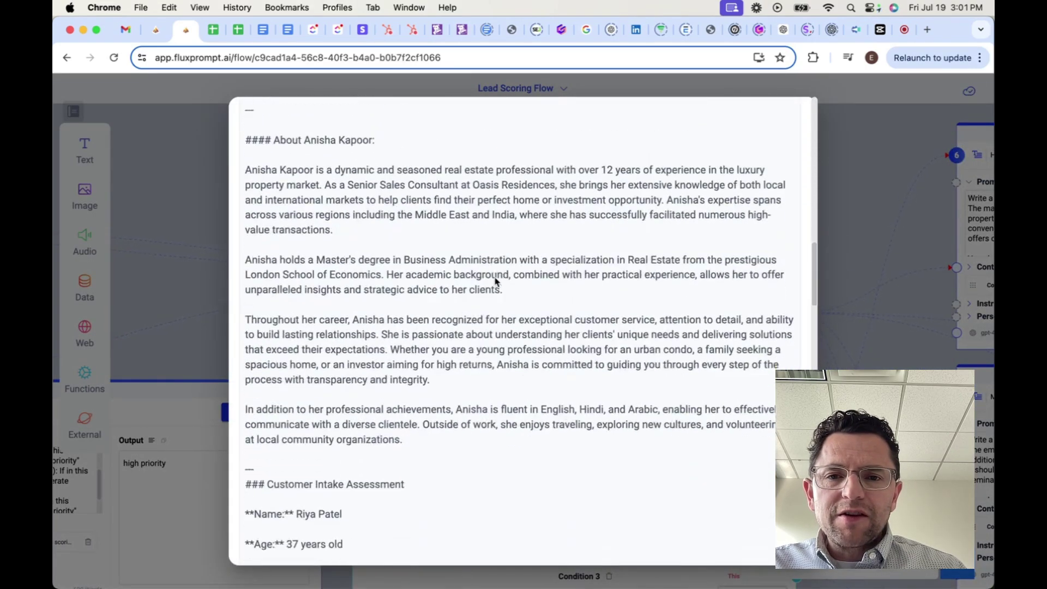
scroll(495, 282, "up", 10)
left_click(847, 159)
Step: Compare the Decision Path to Email conditions with the High, Moderate, Low and Not a Priority Email nodes and their link to Email Audit
left_click_drag(821, 280, 552, 126)
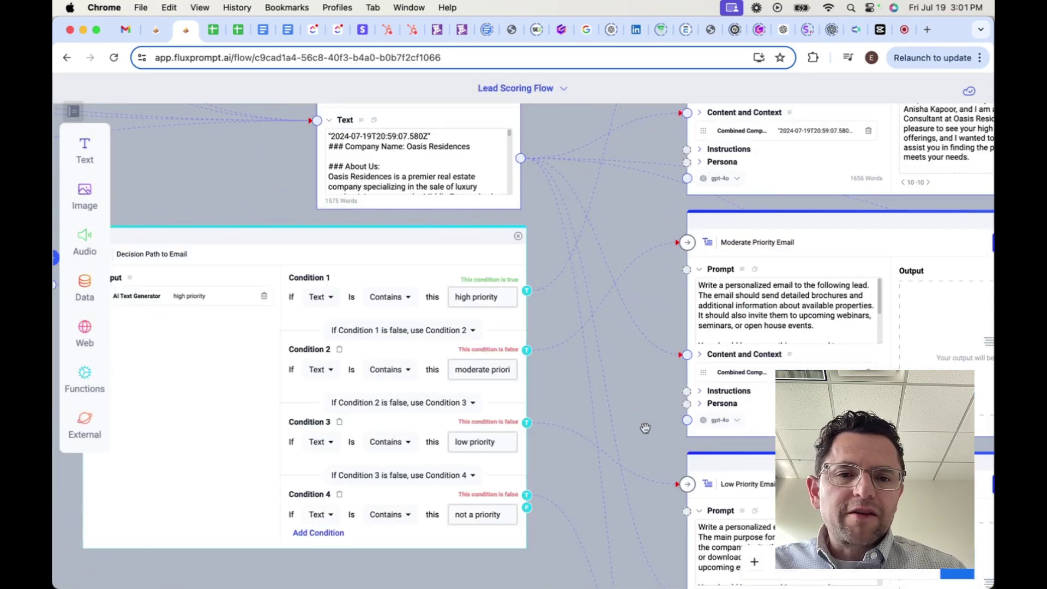
left_click_drag(648, 408, 551, 471)
left_click_drag(562, 297, 422, 334)
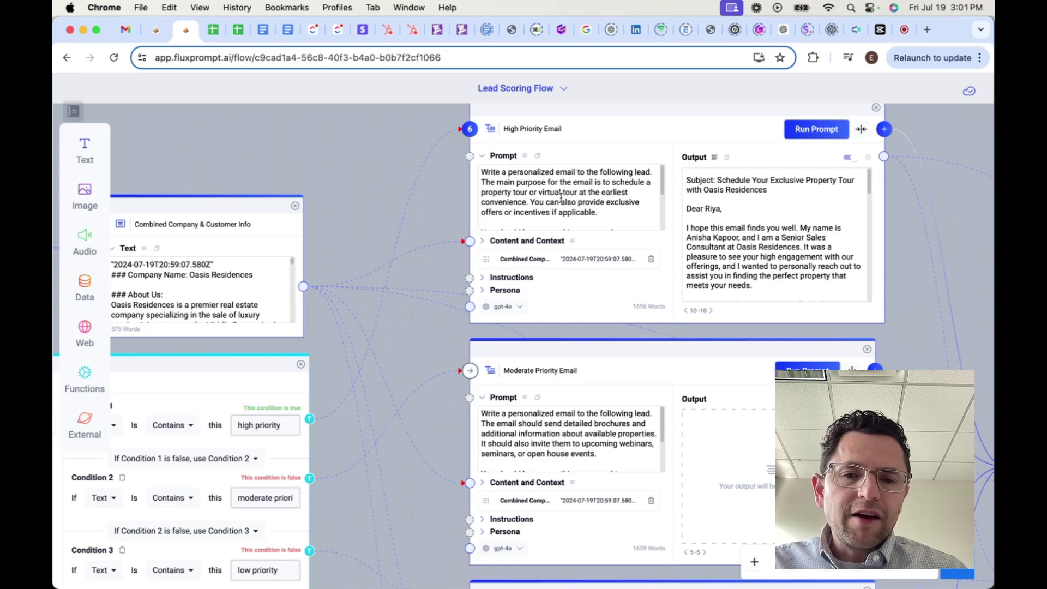
scroll(412, 353, "down", 5)
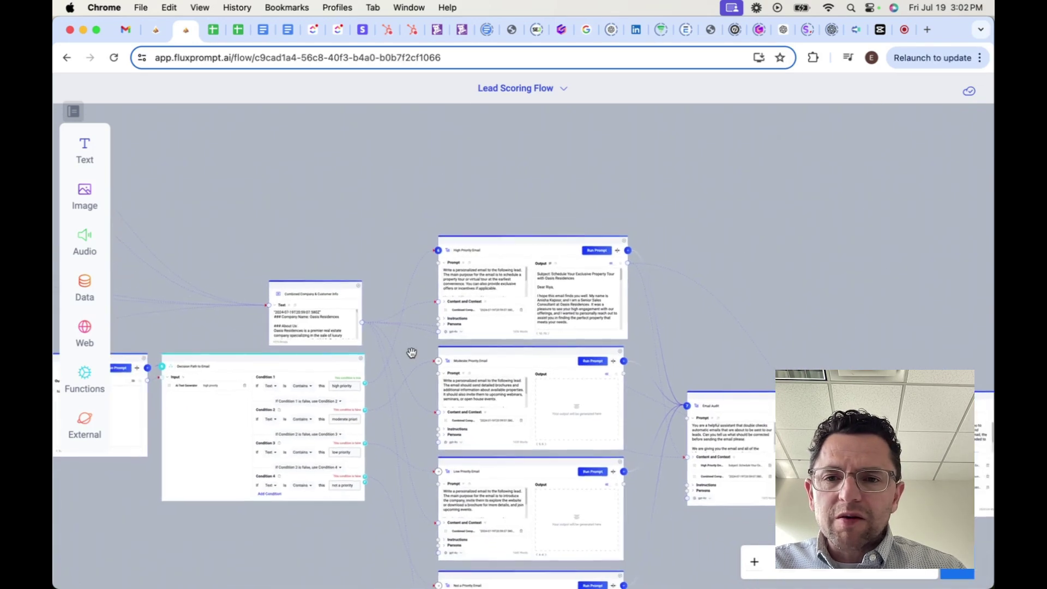
scroll(412, 353, "up", 3)
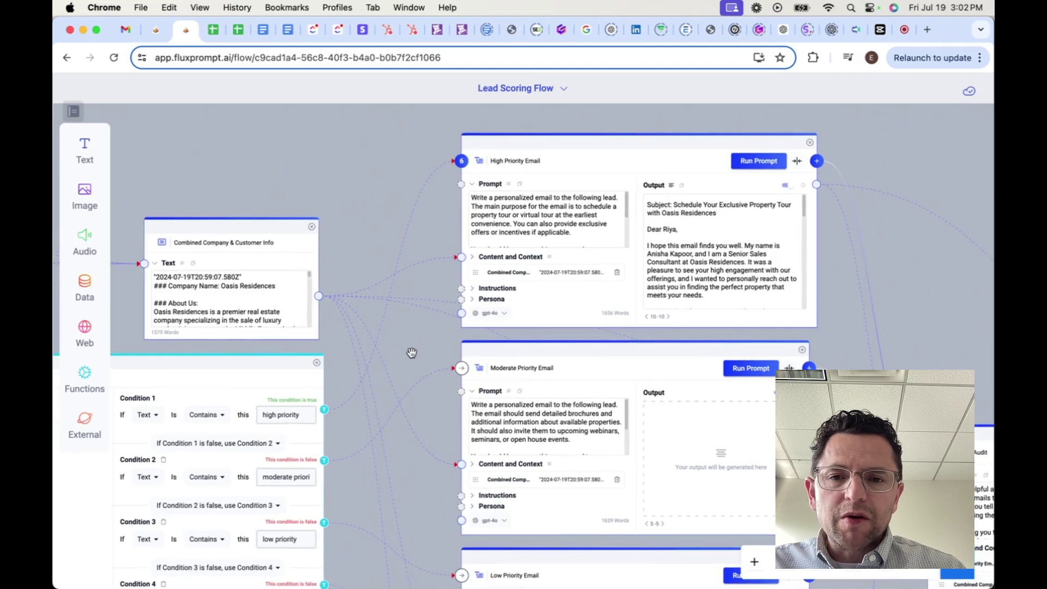
scroll(398, 350, "up", 2)
left_click_drag(397, 351, 247, 317)
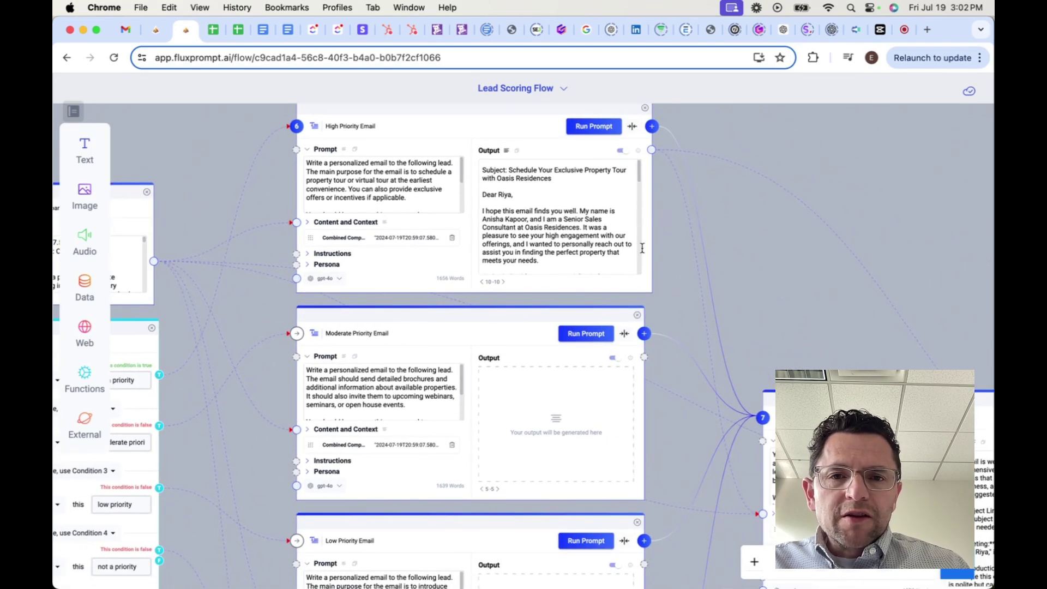
left_click_drag(674, 264, 628, 213)
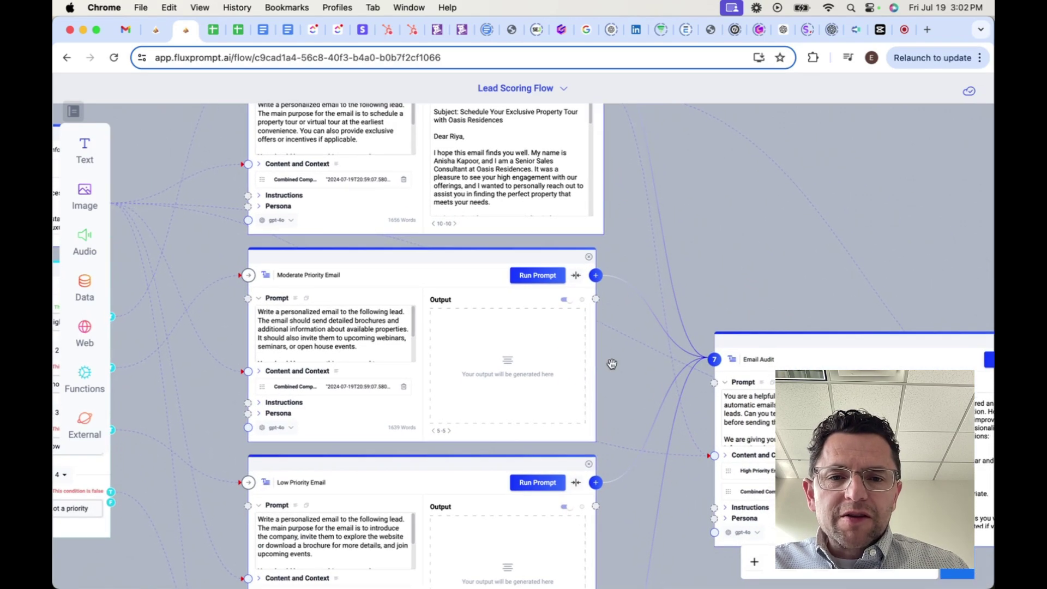
scroll(610, 362, "down", 2)
left_click_drag(622, 390, 622, 322)
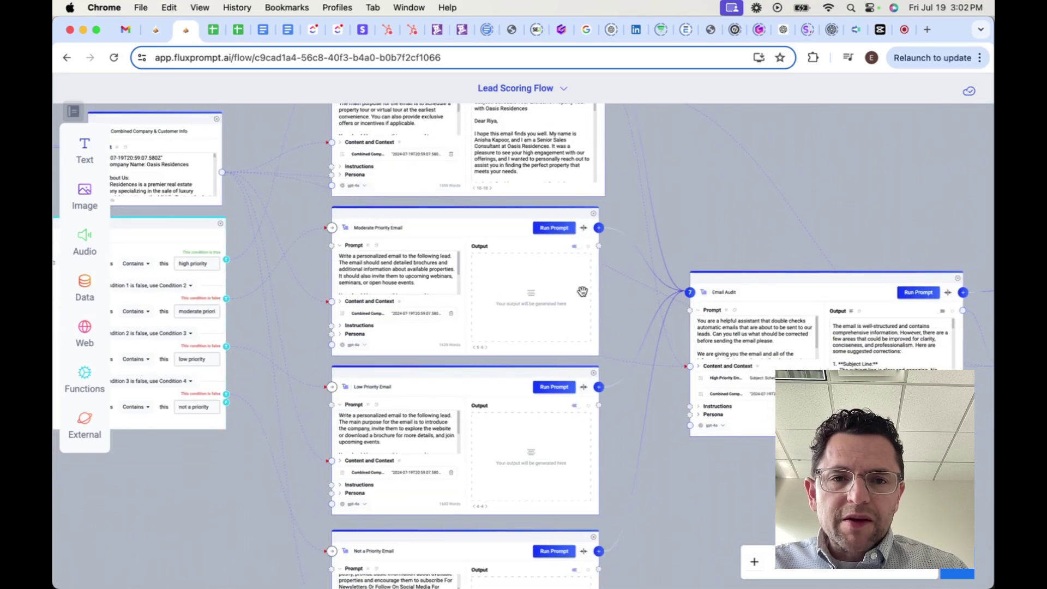
left_click_drag(618, 213, 564, 388)
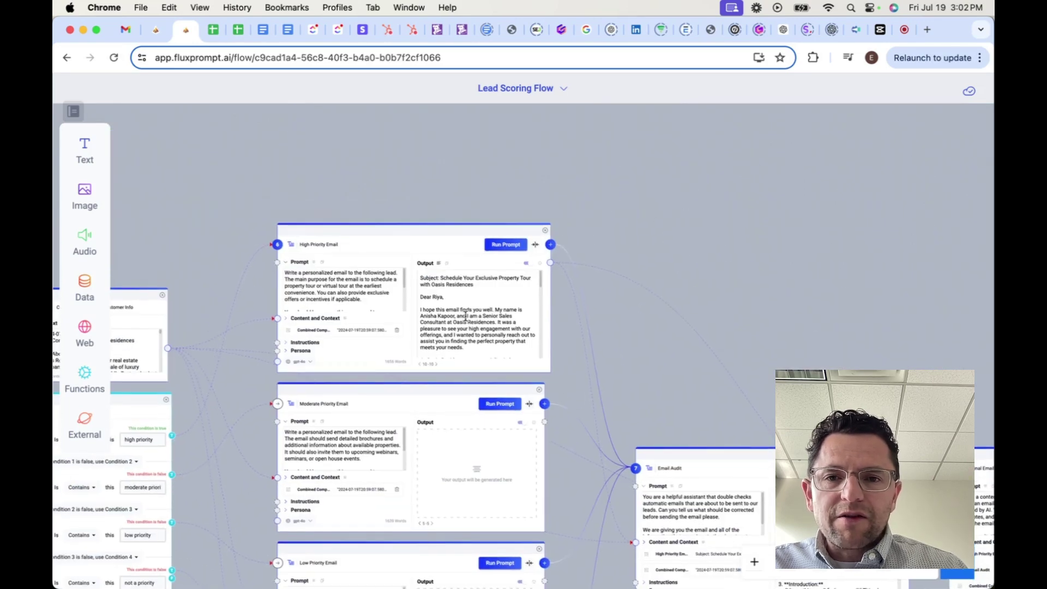
Step: Preview the High Priority Email output, read the personalized message, upcoming events and incentive offer, and close the preview
scroll(465, 315, "up", 2)
left_click(424, 237)
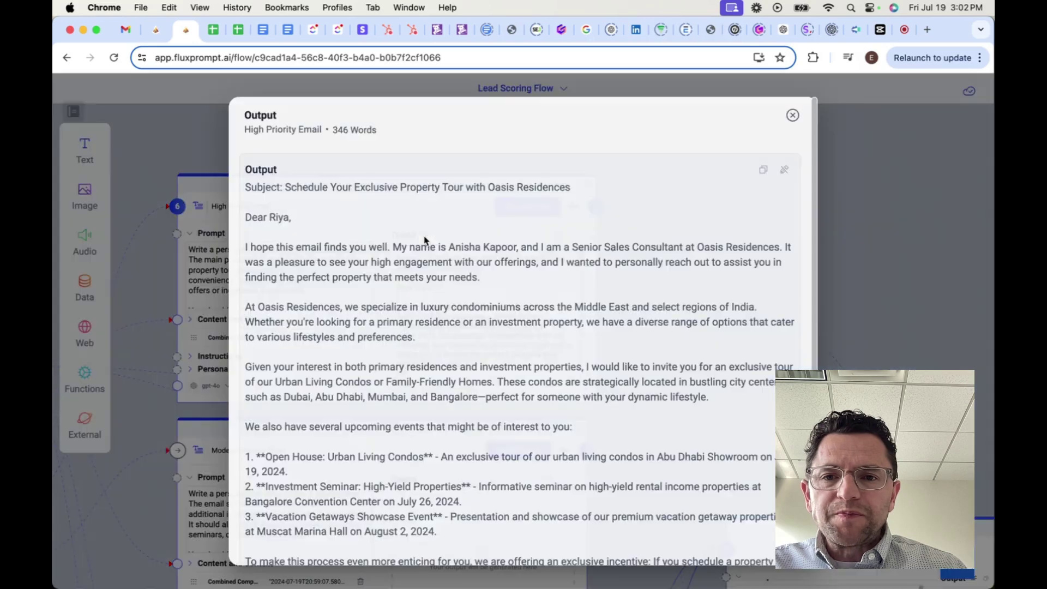
scroll(393, 286, "down", 1)
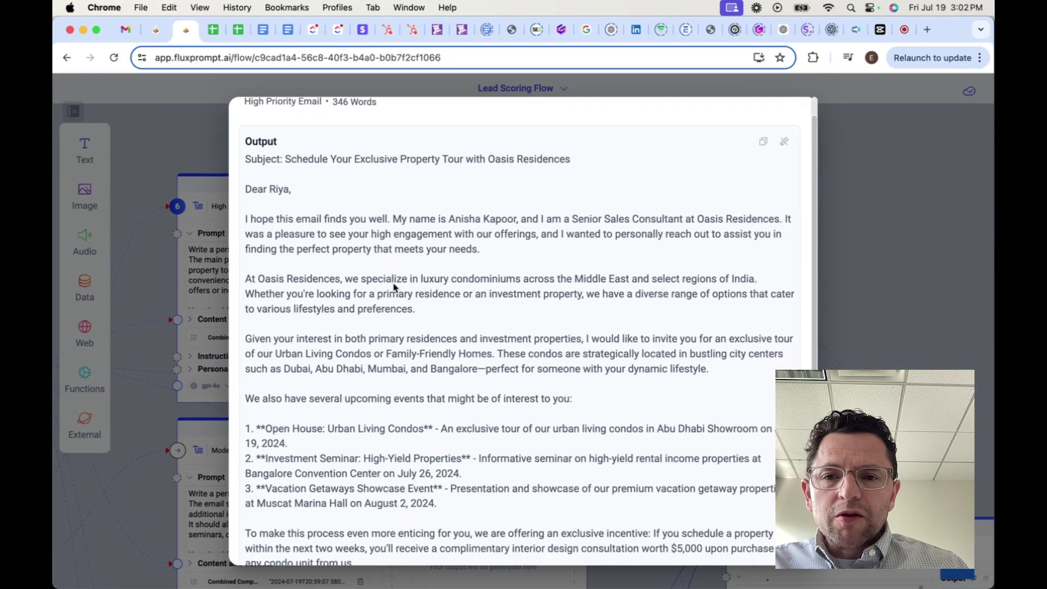
scroll(312, 268, "down", 1)
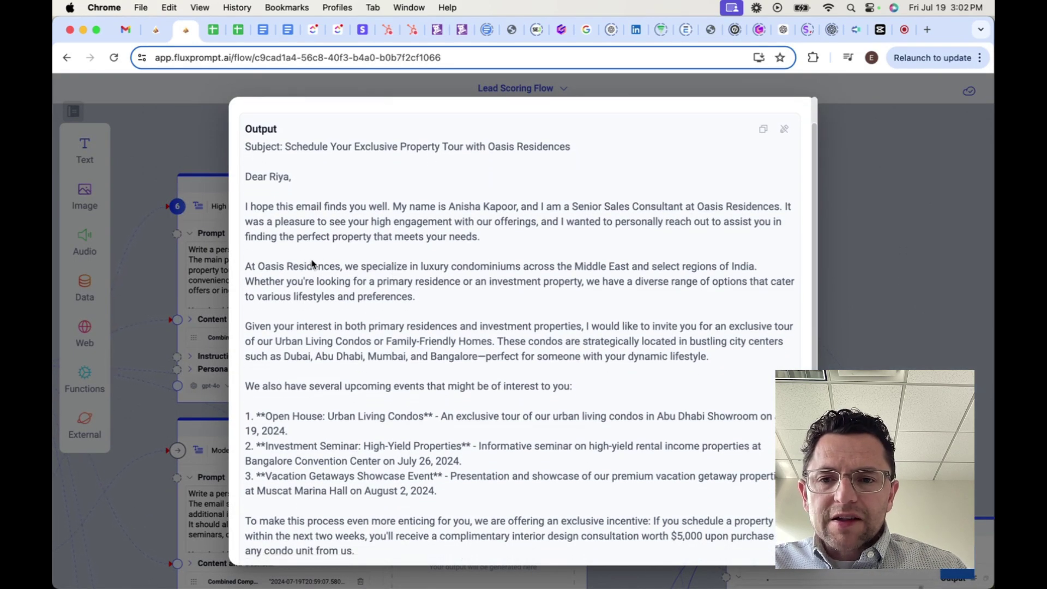
scroll(311, 265, "up", 1)
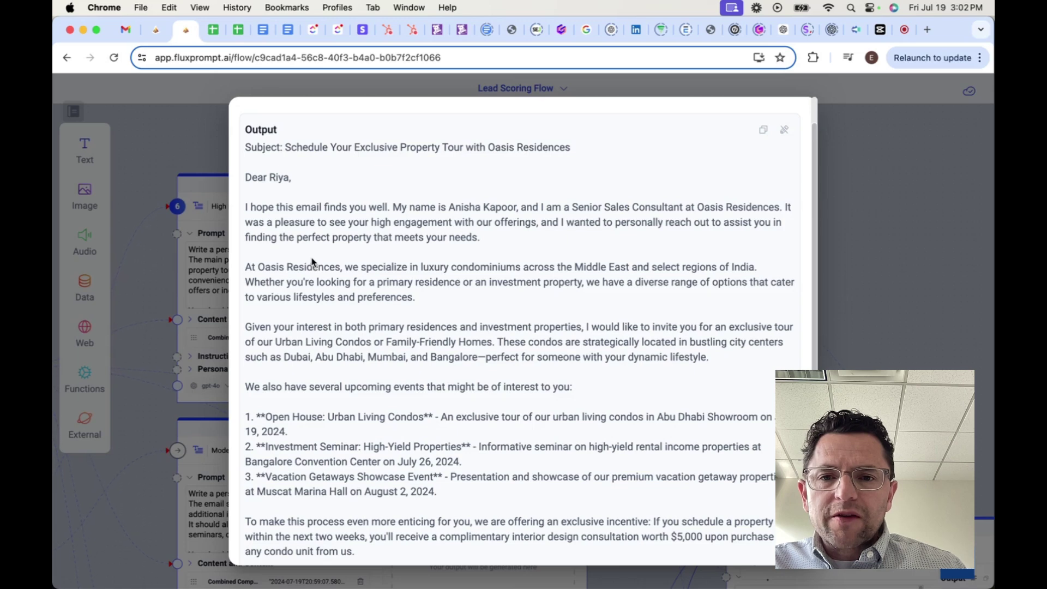
scroll(312, 263, "up", 2)
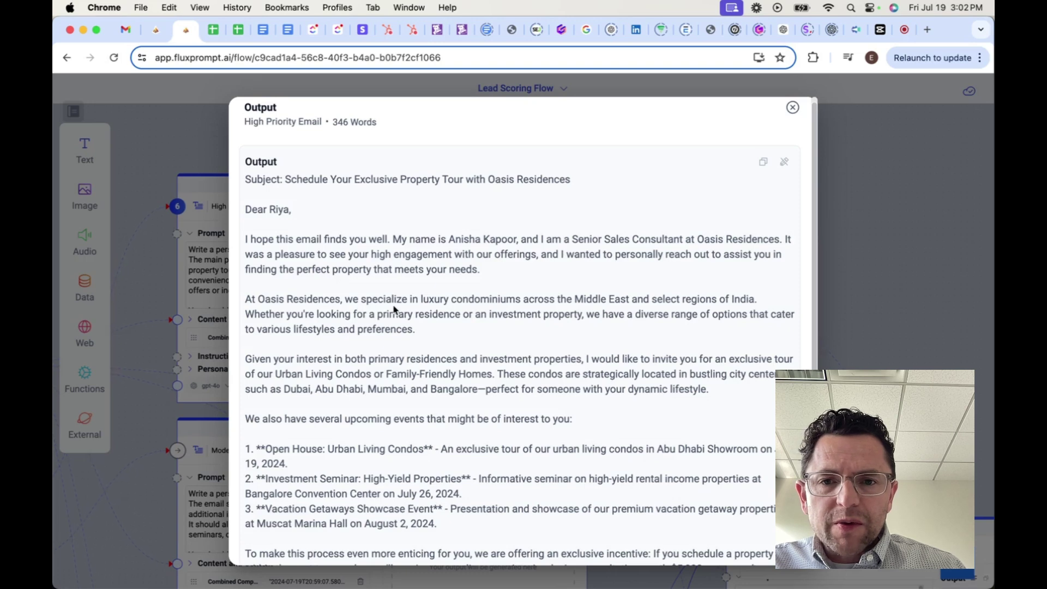
scroll(491, 316, "down", 5)
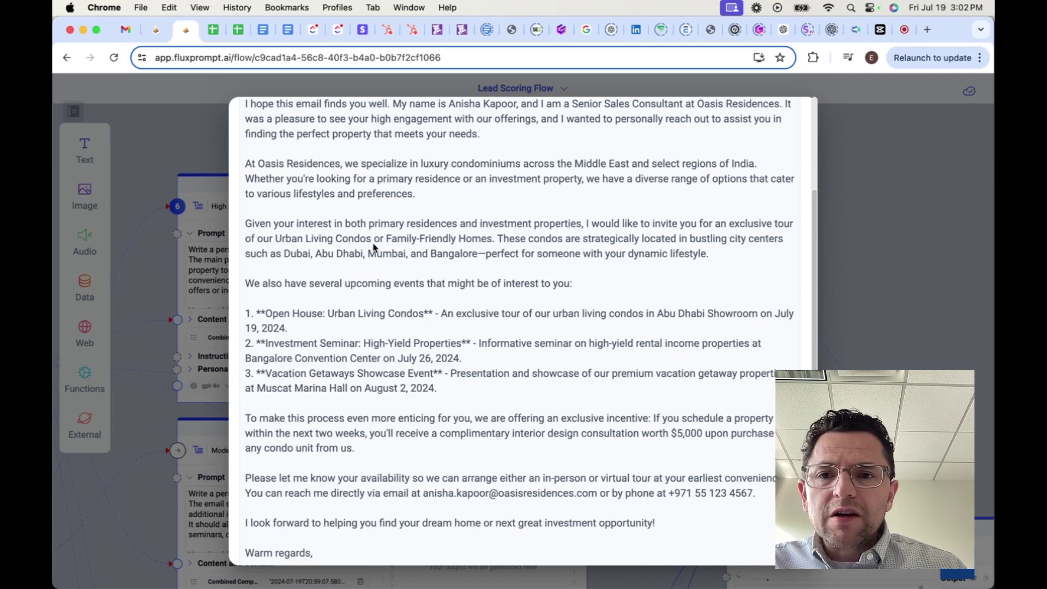
scroll(423, 248, "down", 3)
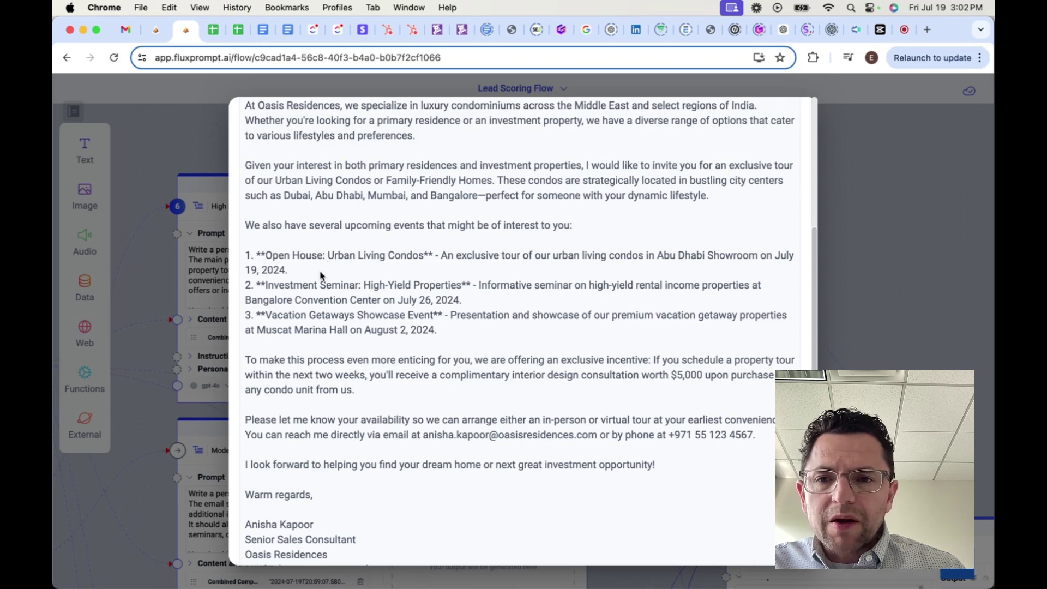
scroll(325, 276, "down", 1)
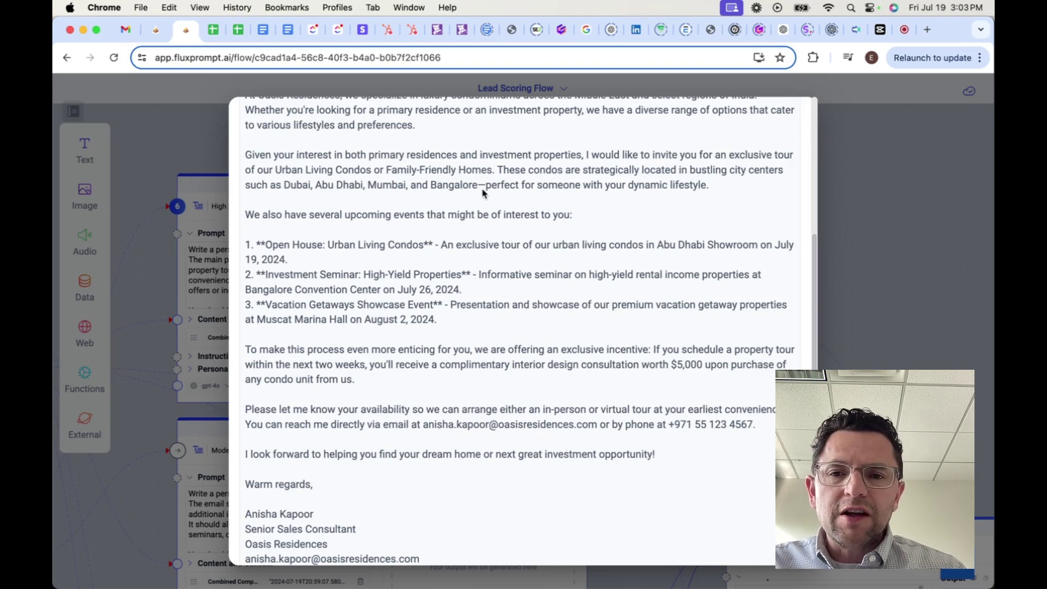
scroll(425, 282, "down", 1)
scroll(425, 282, "up", 4)
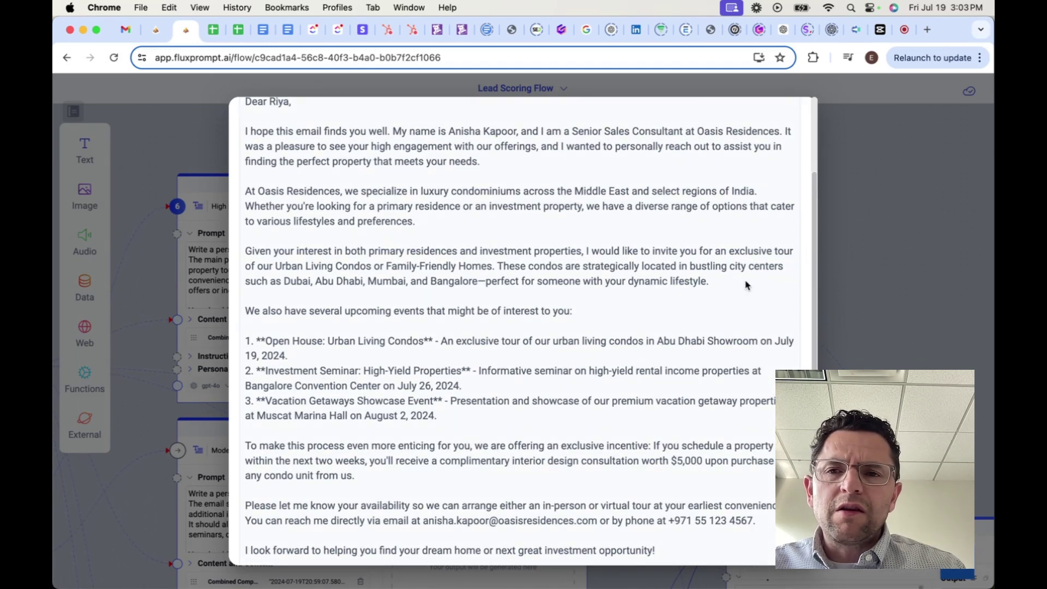
left_click(846, 285)
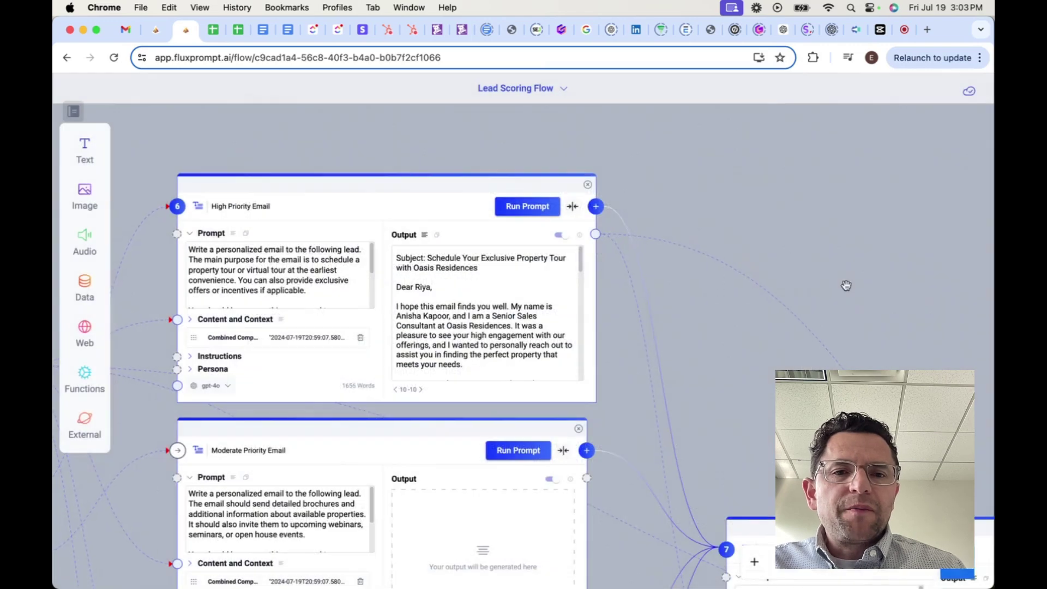
Step: Follow the flow to the Email Audit node and examine its prompt, context inputs and output
left_click_drag(891, 333, 554, 150)
left_click_drag(722, 269, 671, 174)
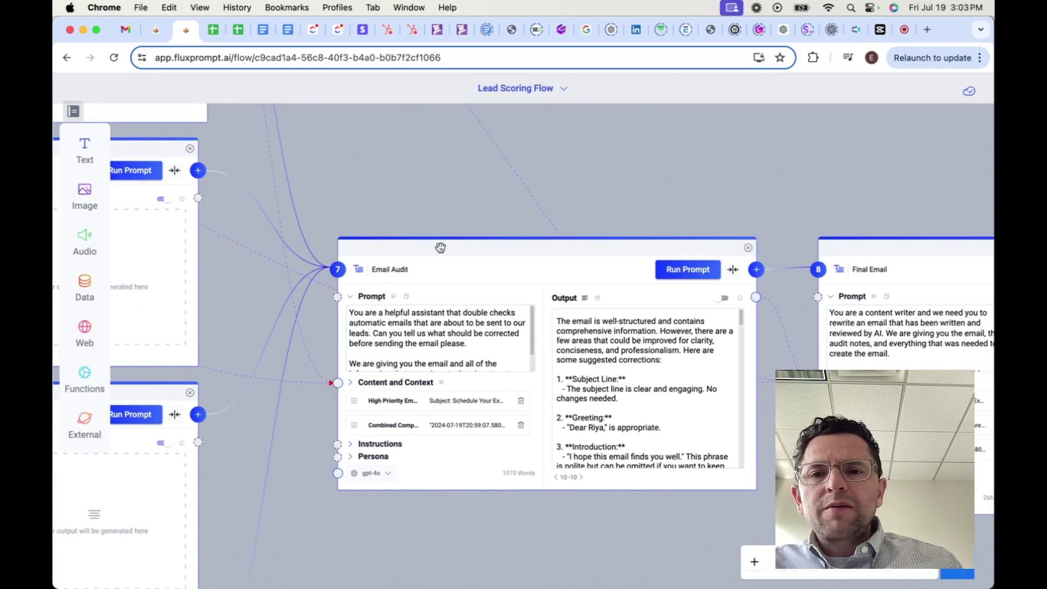
scroll(467, 283, "up", 5)
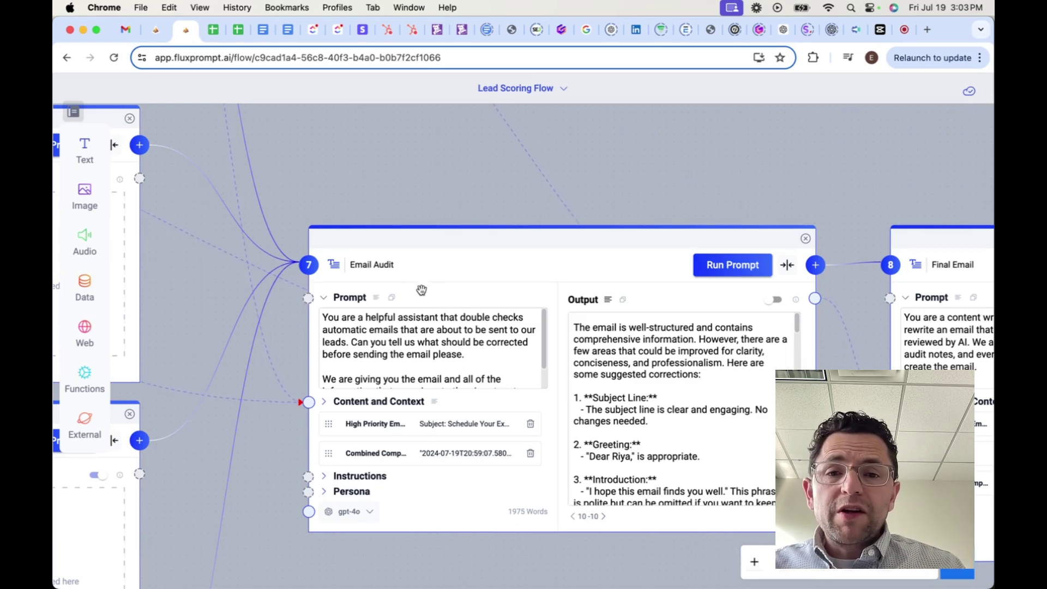
Step: Trace the Email Audit context inputs back to the High Priority Email and Combined Company & Customer Info nodes, and return to Email Audit
left_click_drag(463, 222, 386, 173)
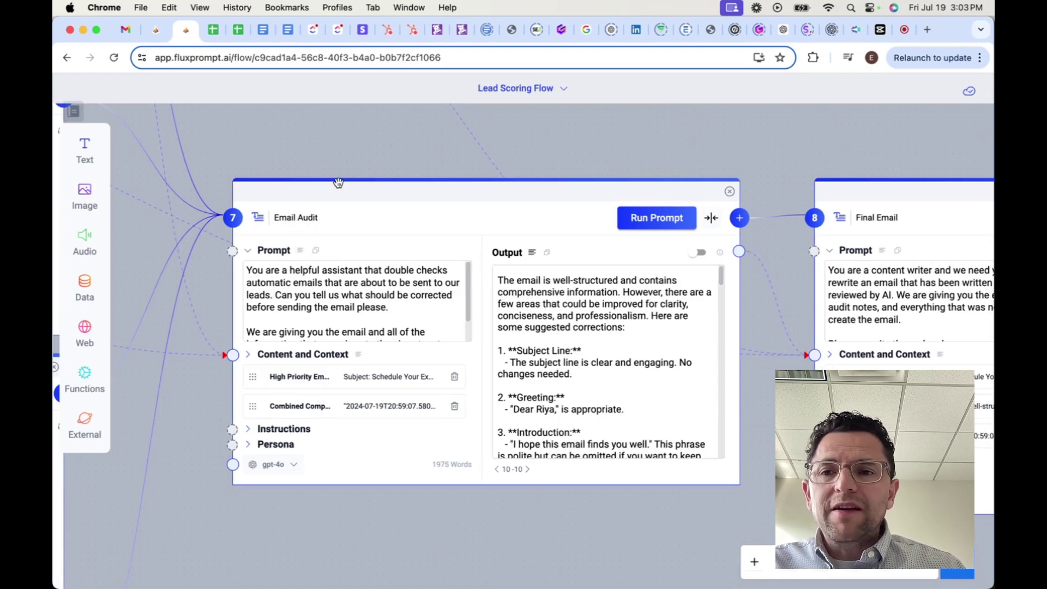
scroll(339, 184, "down", 5)
left_click_drag(313, 165, 452, 307)
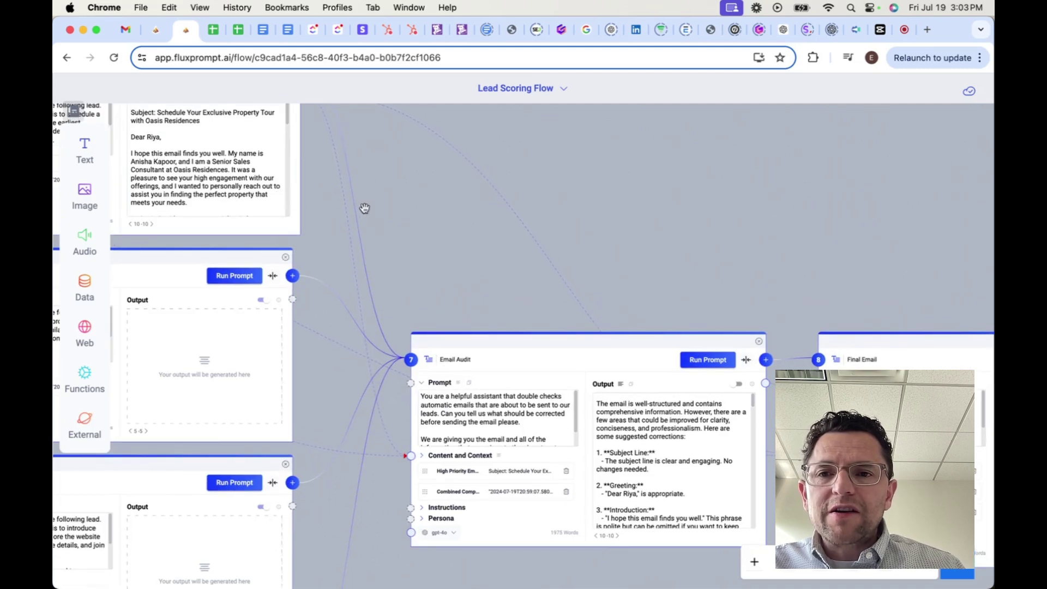
left_click_drag(397, 208, 540, 285)
left_click_drag(311, 112, 646, 131)
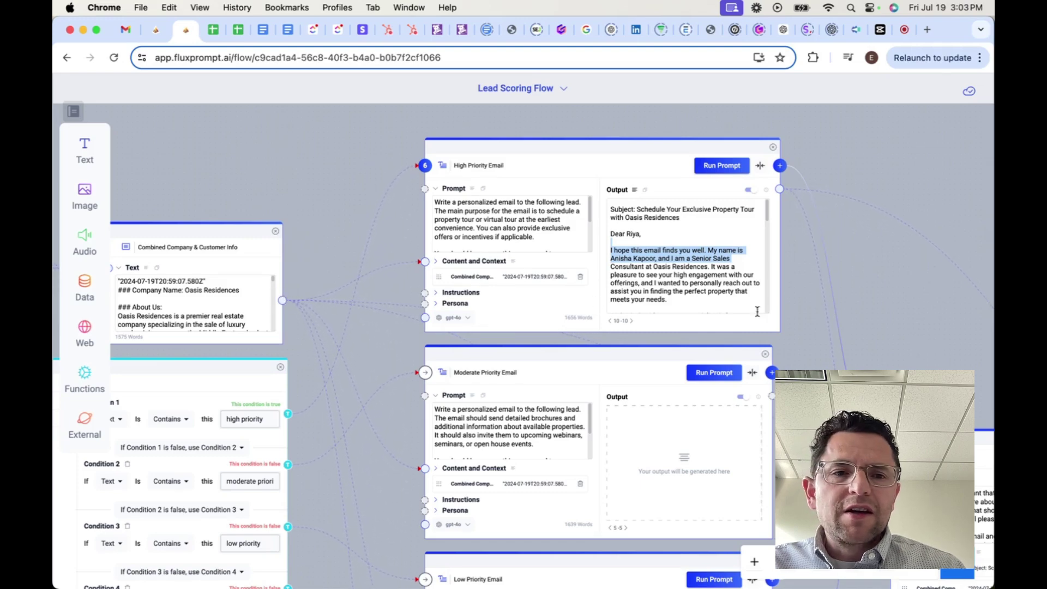
left_click_drag(930, 351, 549, 244)
left_click_drag(624, 281, 486, 260)
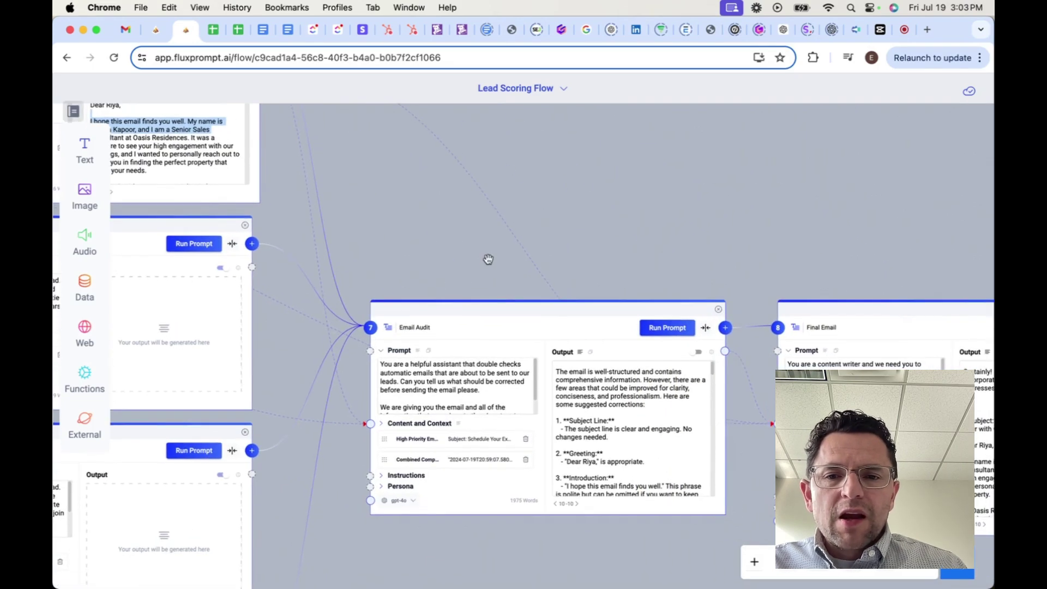
Step: Read the Email Audit prompt asking what should be corrected before the email is sent to the lead
scroll(451, 373, "up", 5)
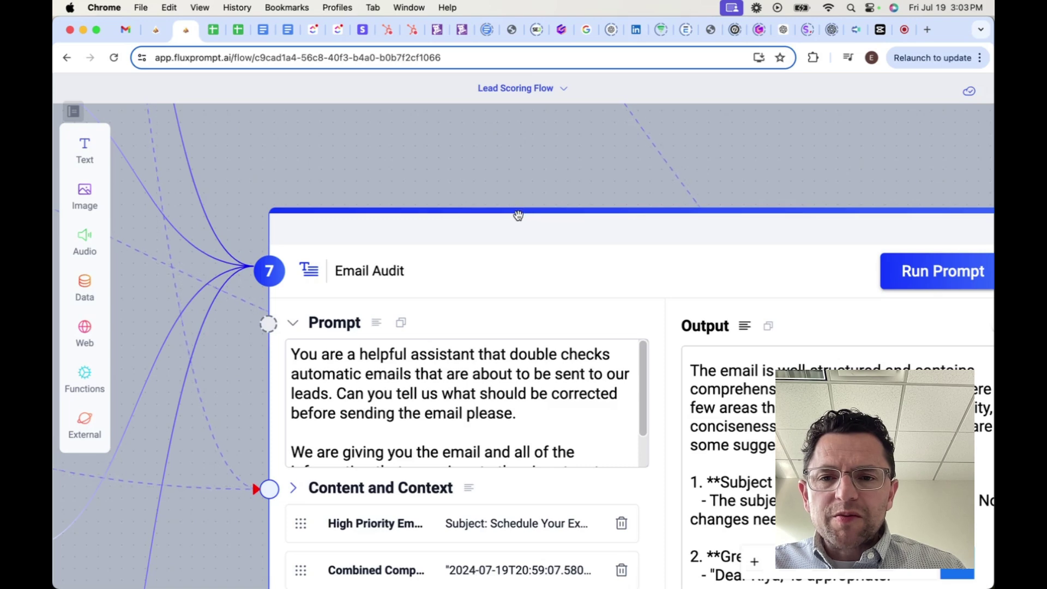
left_click_drag(511, 191, 495, 125)
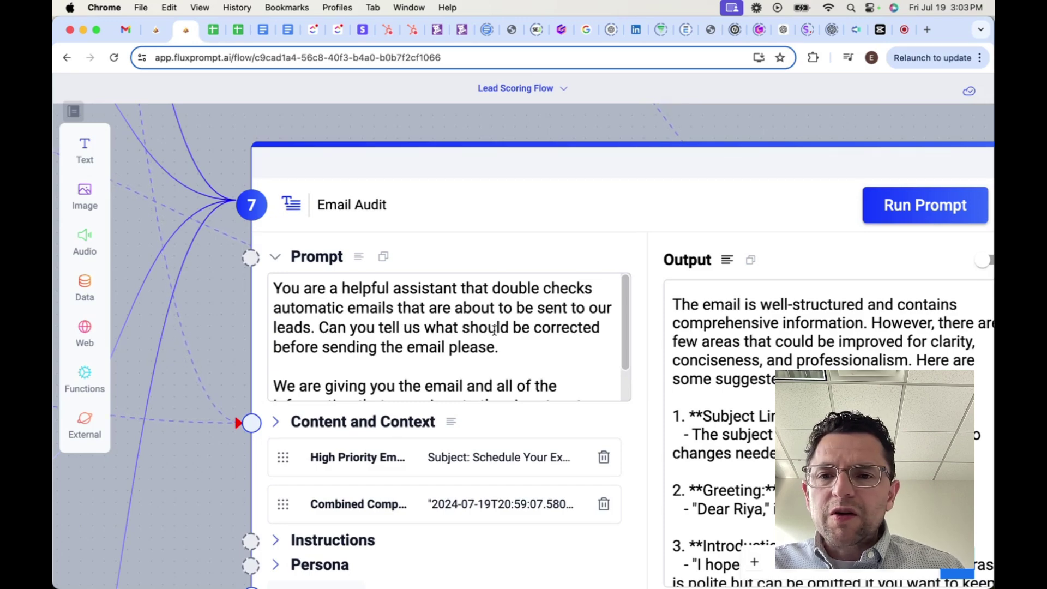
scroll(438, 351, "down", 2)
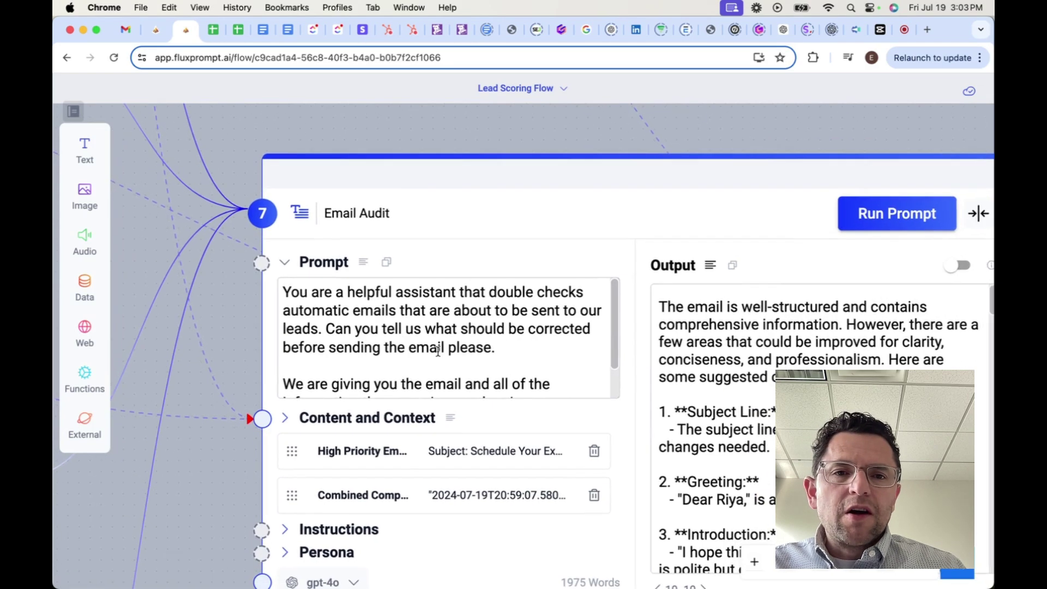
scroll(438, 351, "down", 3)
left_click_drag(754, 163, 614, 93)
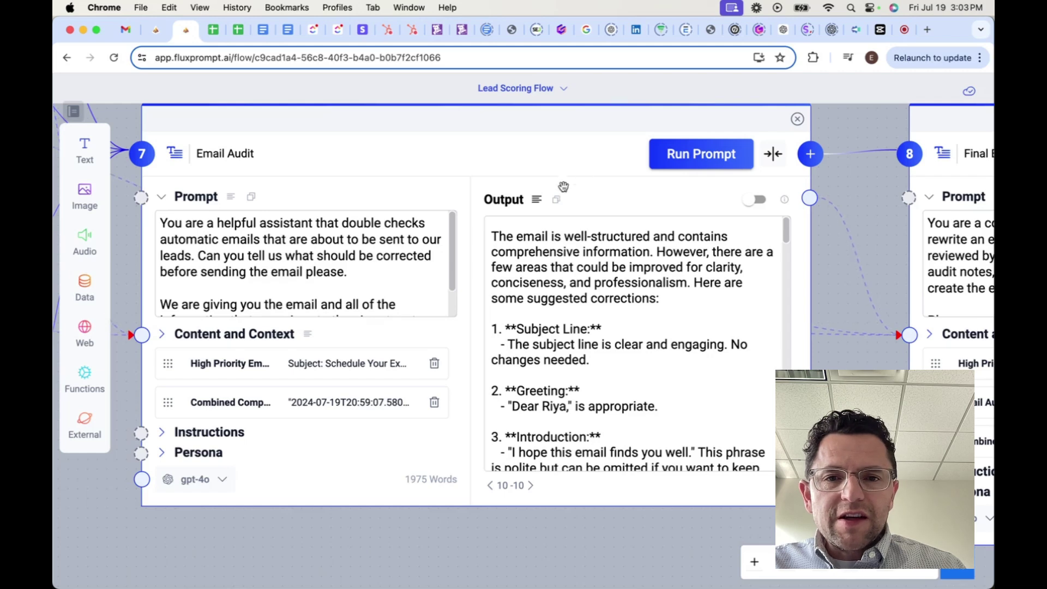
Step: Preview the full Email Audit output, read through its suggested corrections, and close the preview
left_click(539, 201)
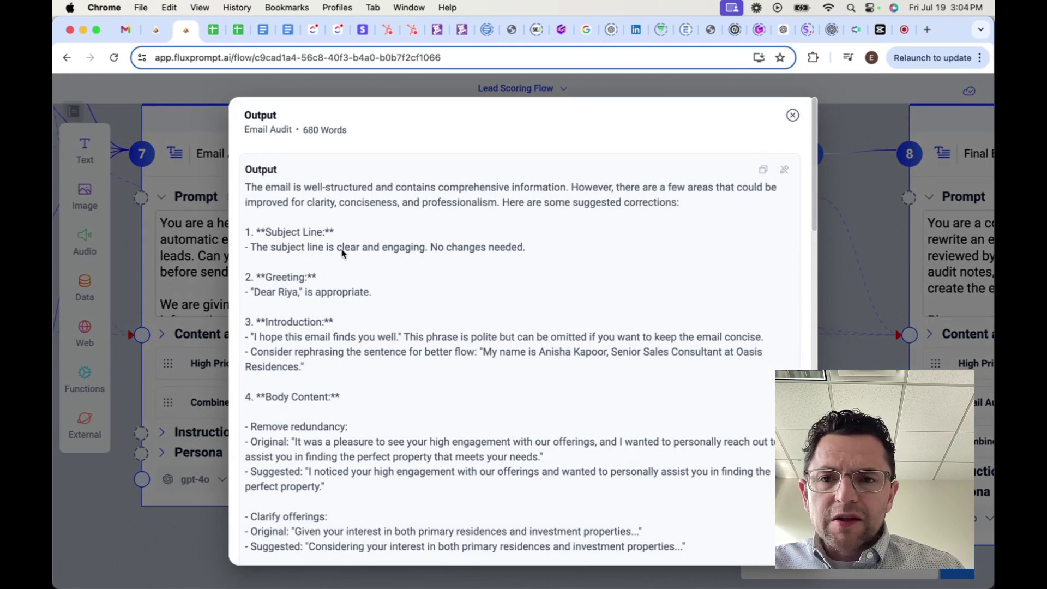
scroll(449, 269, "down", 1)
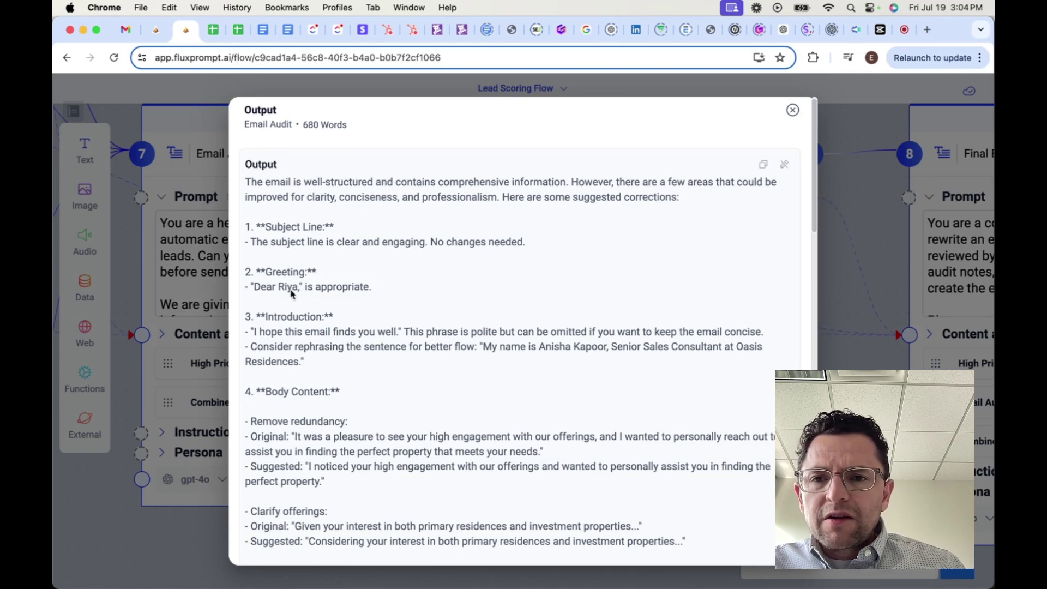
scroll(357, 295, "down", 2)
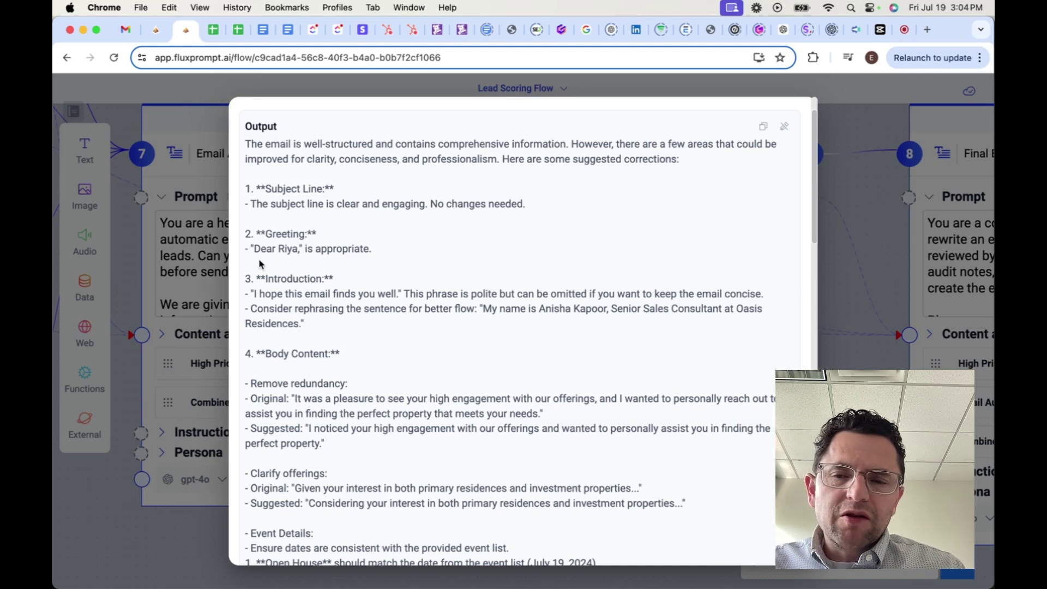
scroll(260, 264, "down", 3)
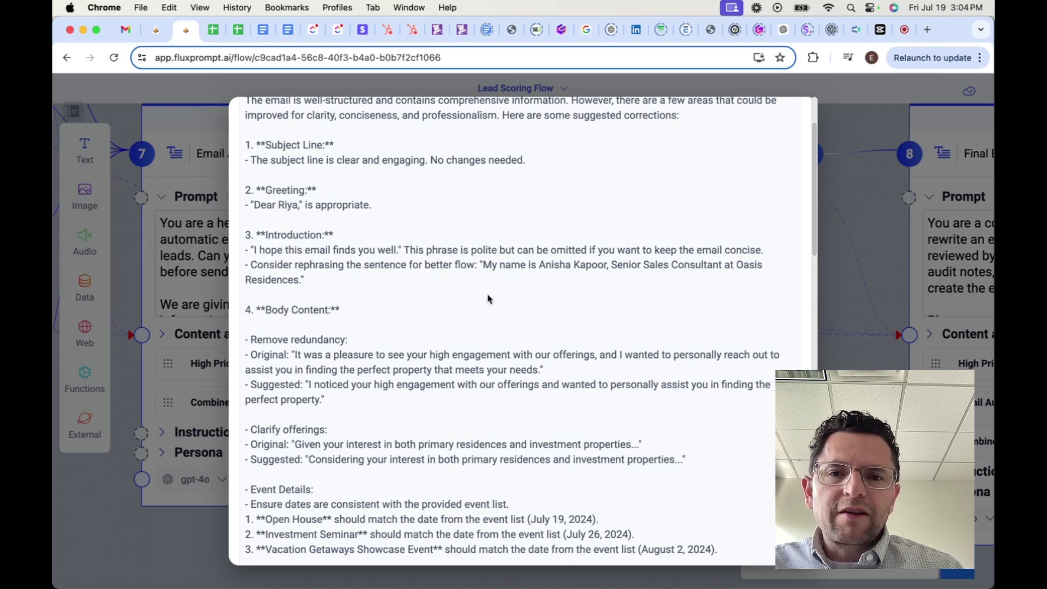
scroll(397, 297, "down", 8)
scroll(397, 297, "down", 12)
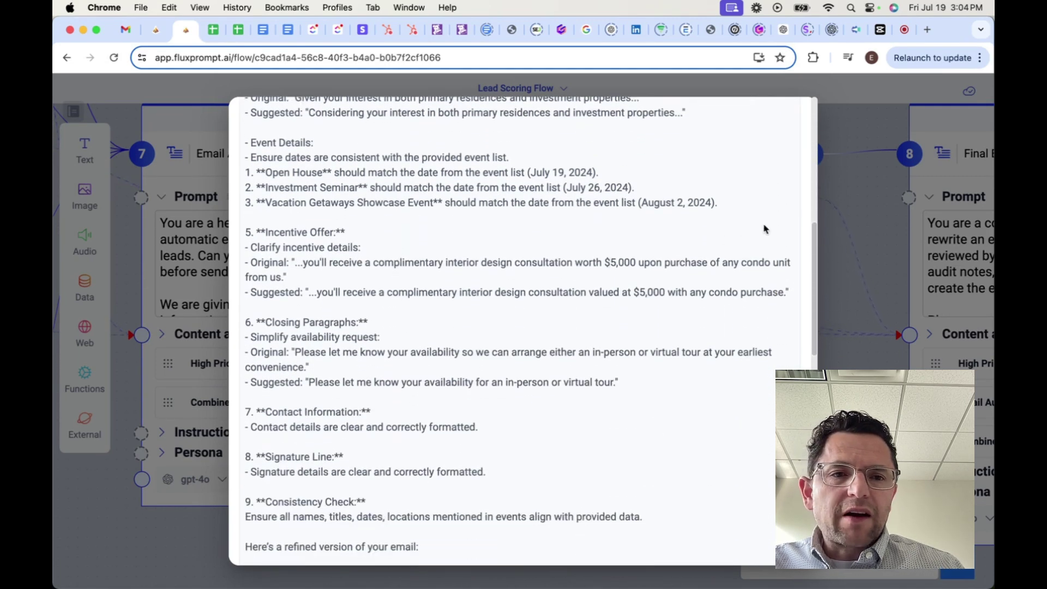
left_click(868, 206)
Step: Go to the Final Email node, preview its output, read through the revised email, and close the preview
left_click_drag(811, 214, 409, 249)
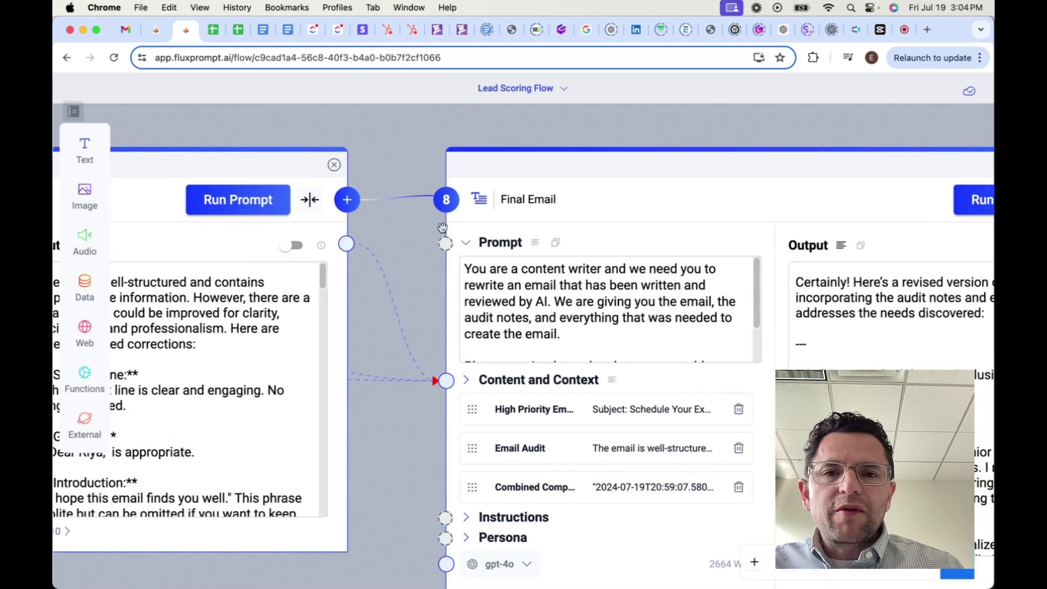
left_click_drag(679, 140, 400, 104)
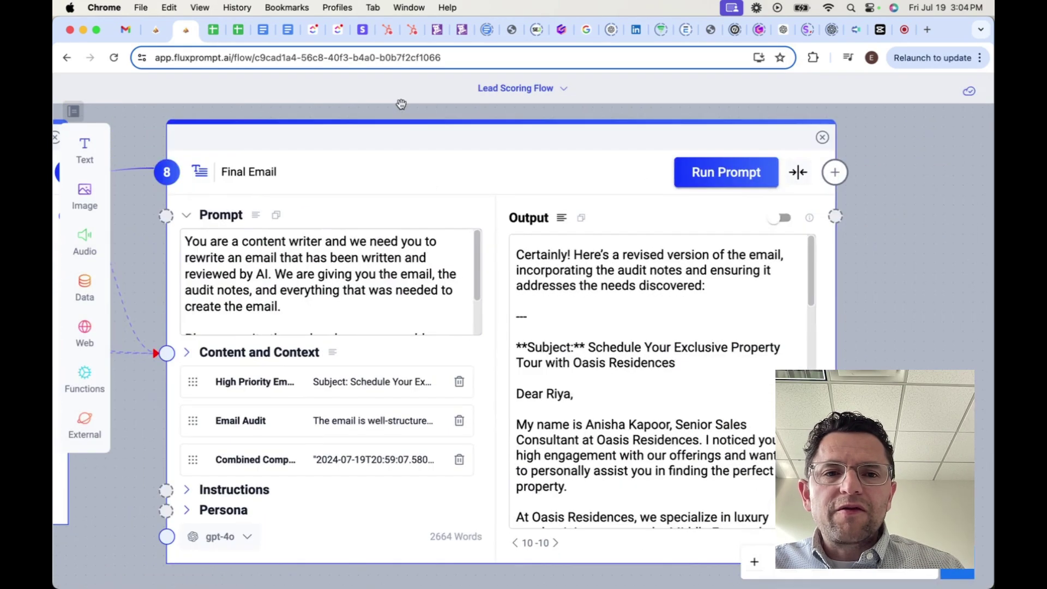
left_click(561, 219)
scroll(452, 342, "down", 5)
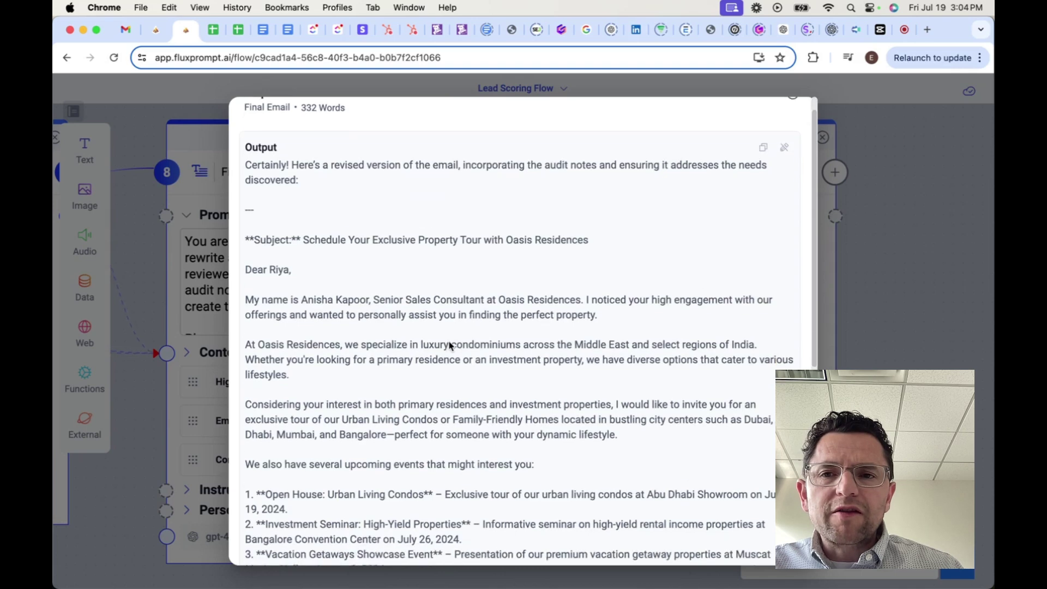
scroll(450, 345, "down", 1)
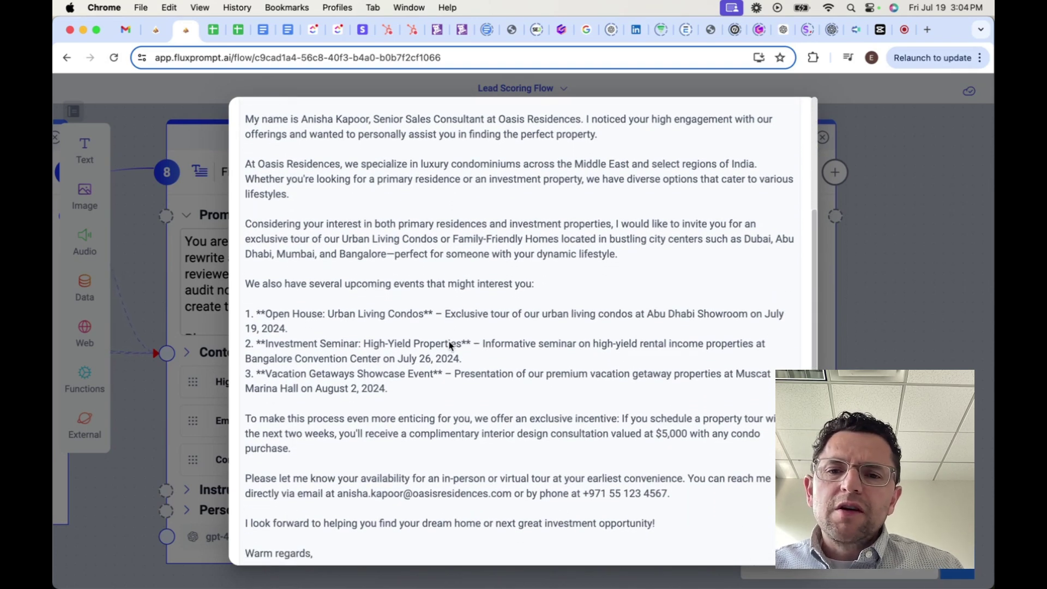
scroll(451, 345, "down", 5)
scroll(450, 346, "up", 10)
scroll(451, 345, "down", 2)
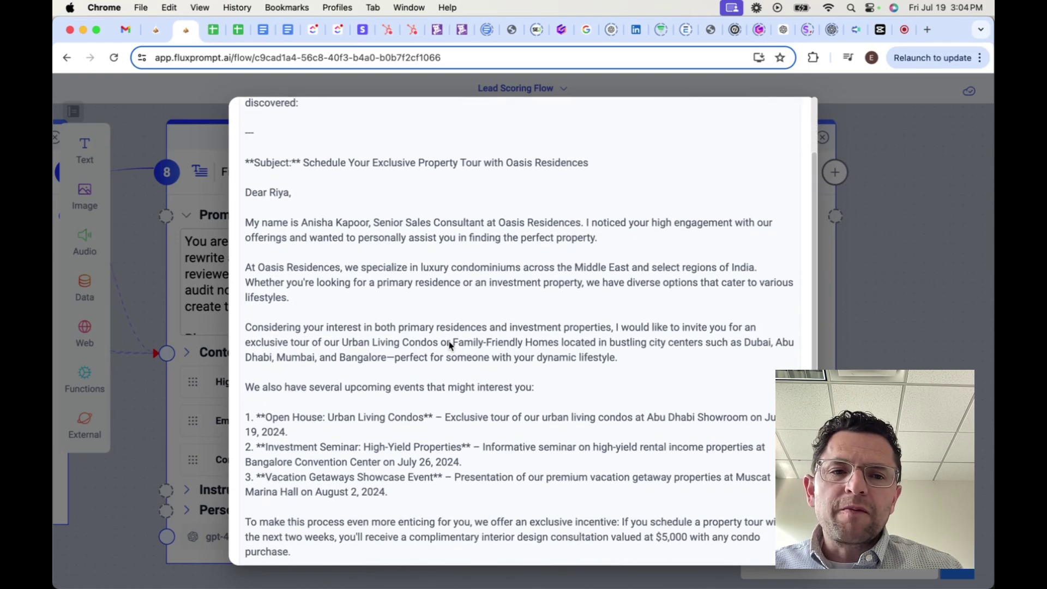
left_click(895, 328)
Step: Review the end of the flow, from the priority email nodes through Email Audit to Final Email
scroll(876, 314, "down", 5)
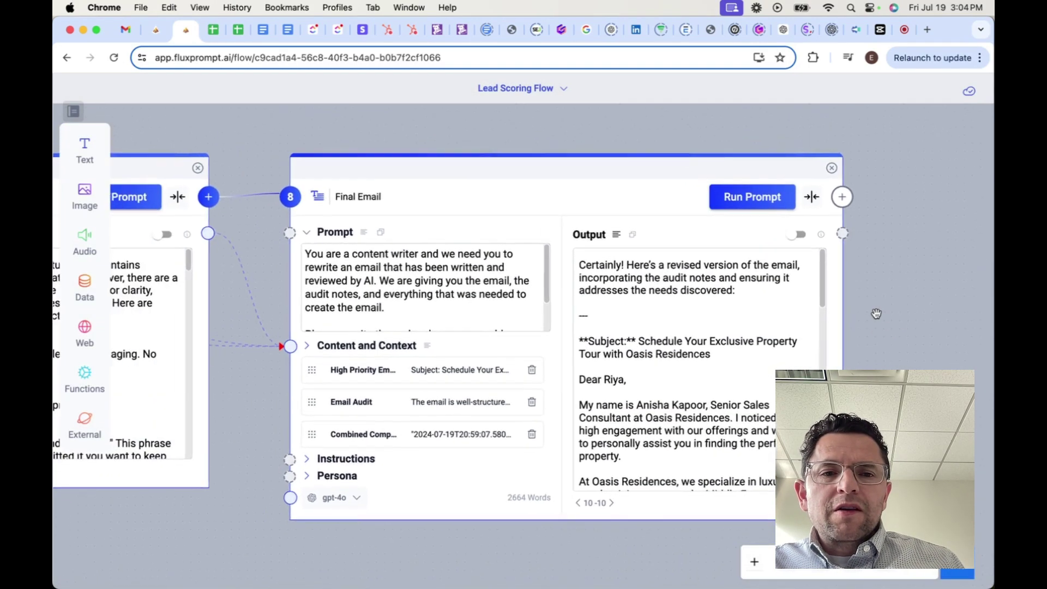
left_click_drag(546, 478, 599, 432)
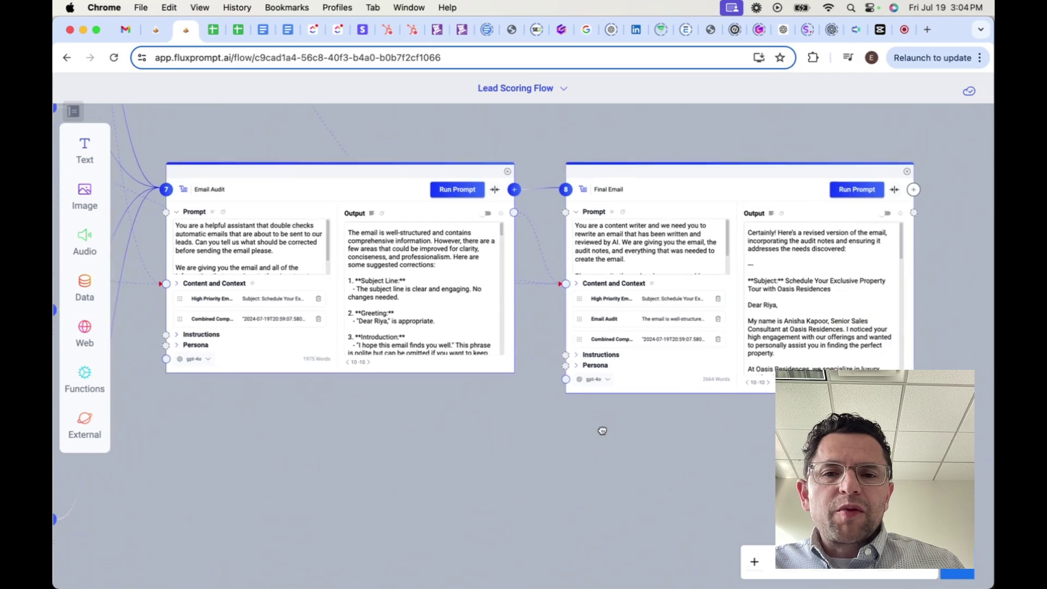
scroll(600, 430, "down", 1)
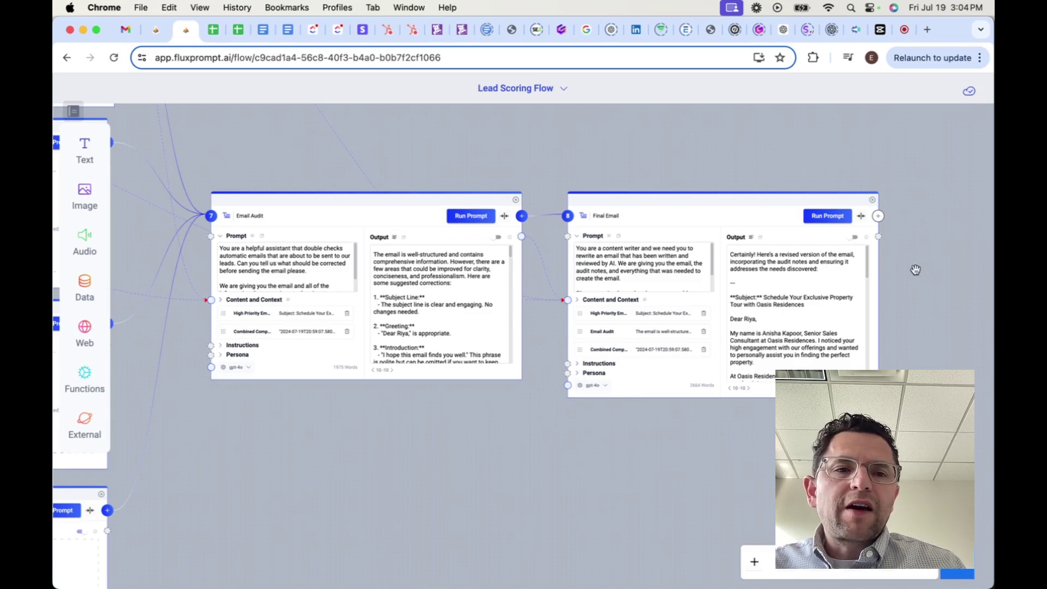
left_click_drag(921, 276, 802, 280)
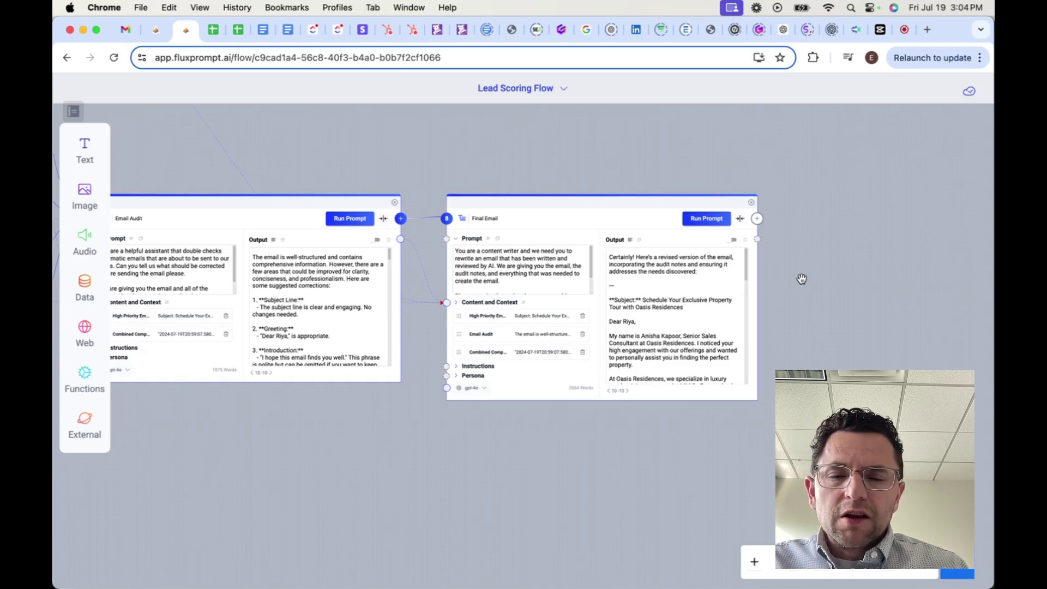
scroll(802, 279, "down", 3)
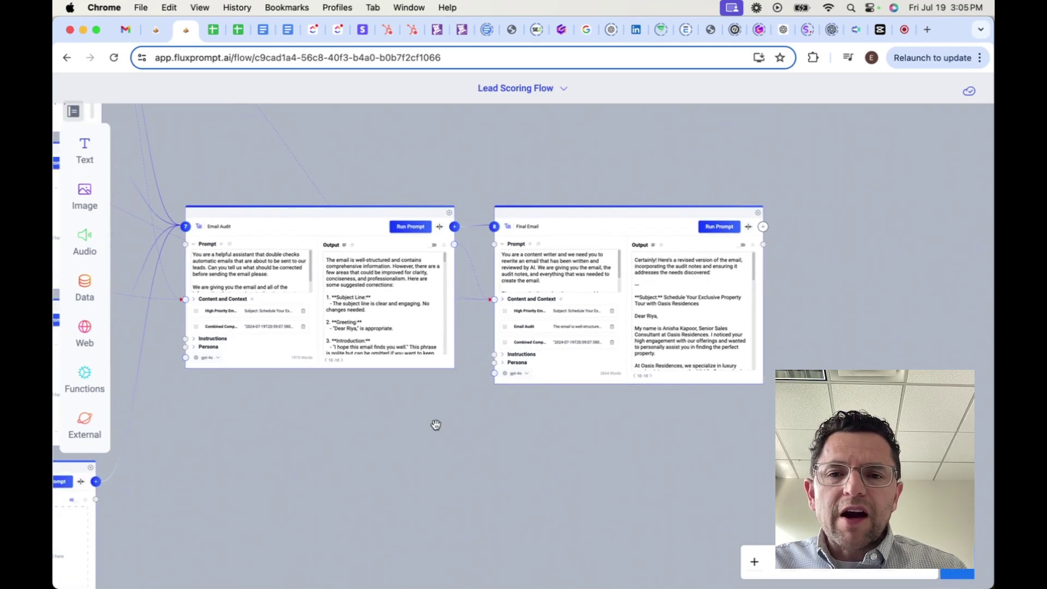
left_click_drag(443, 424, 636, 376)
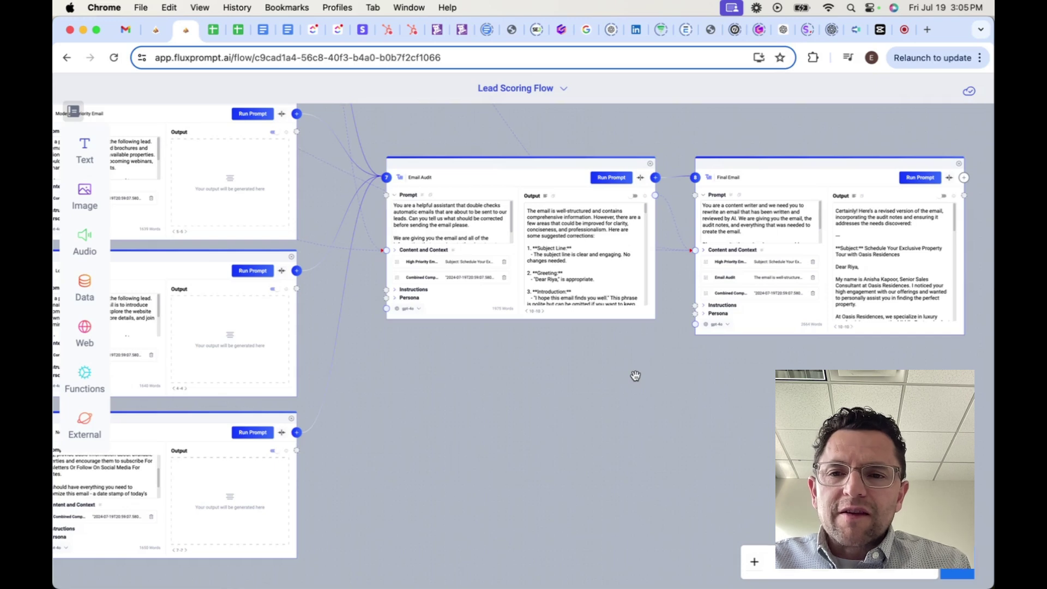